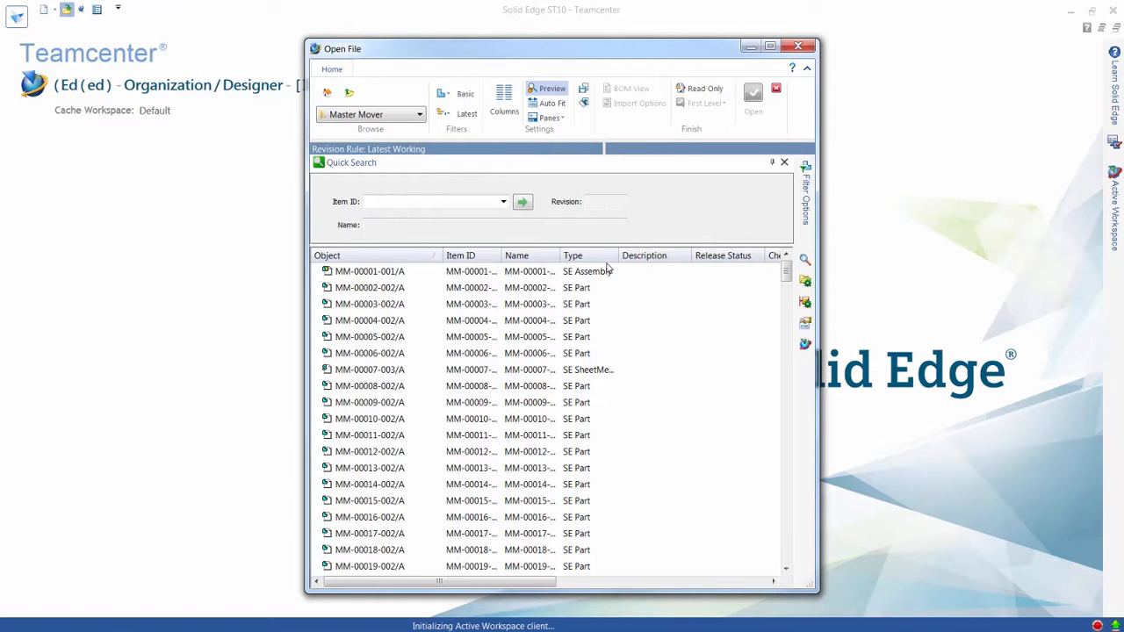
Filter the file list to items with no Solid Edge documents, review the file type choices, and restore all Solid Edge documents.
mouse_move(805, 211)
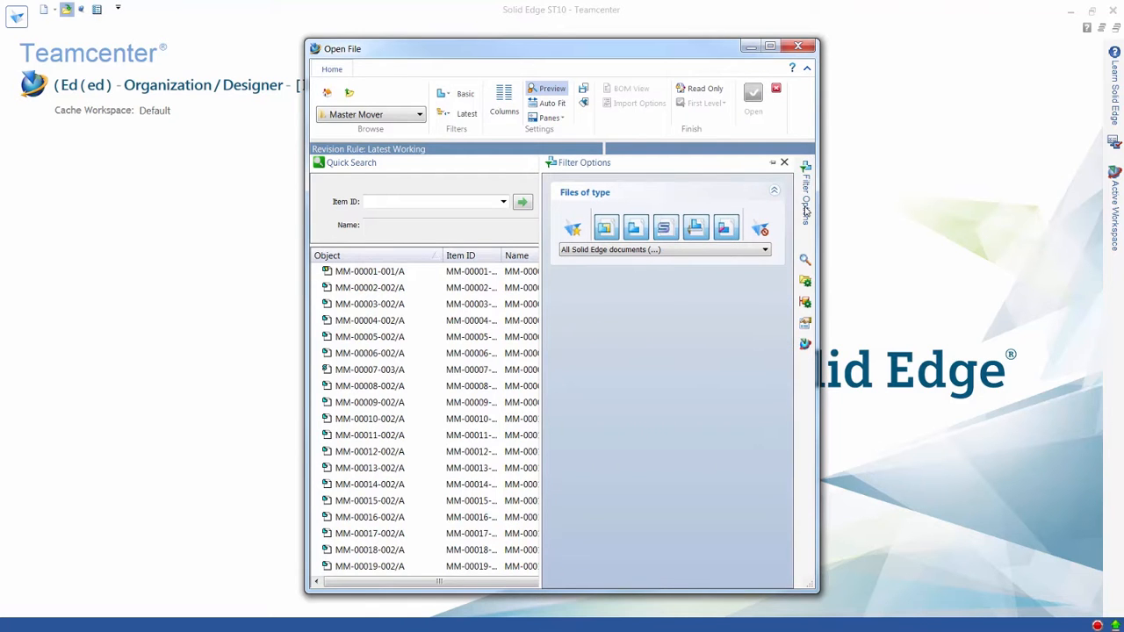
click(760, 228)
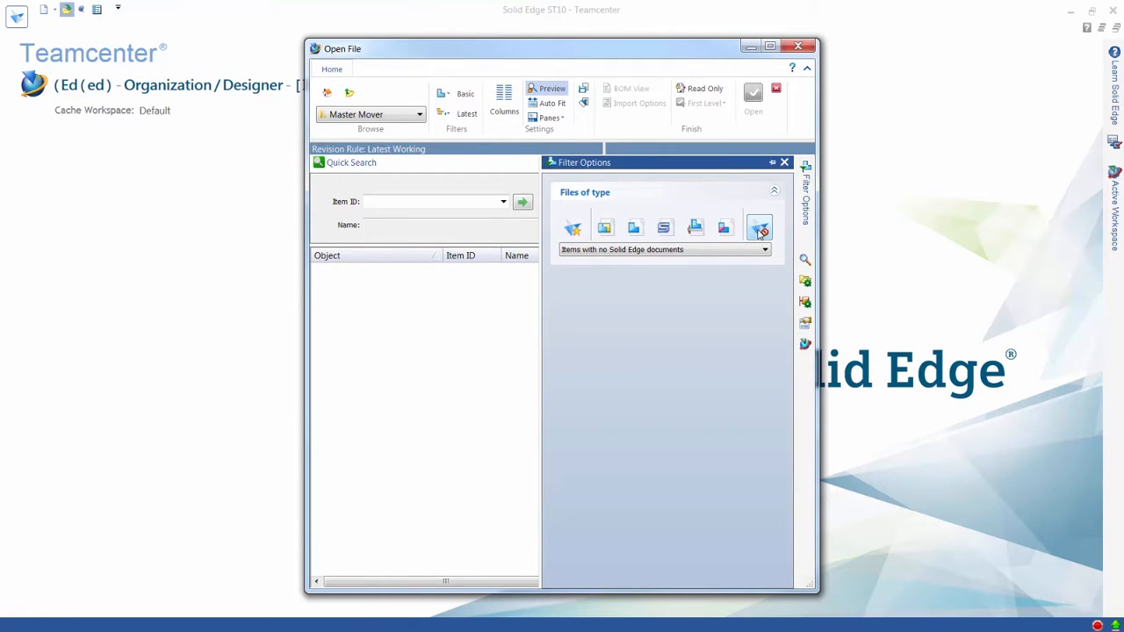
click(765, 250)
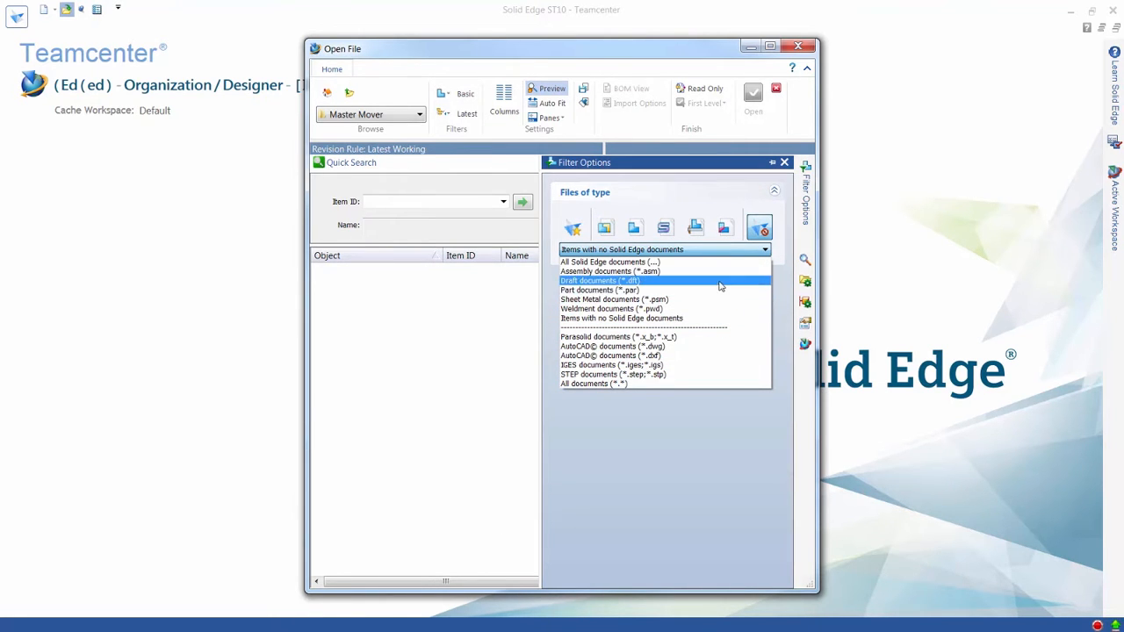
click(653, 190)
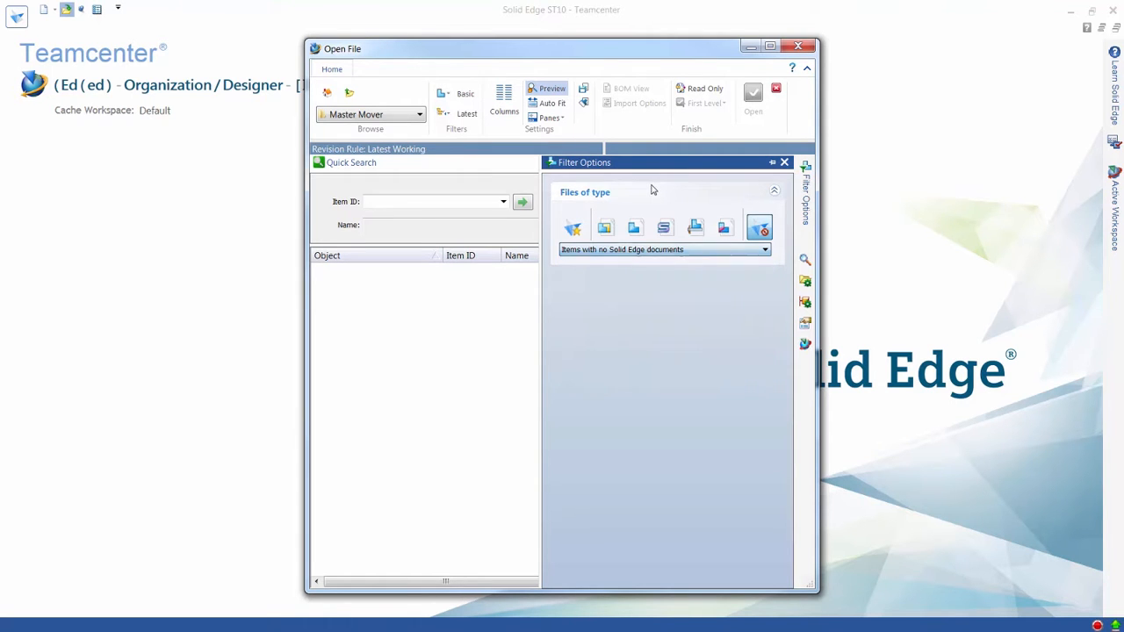
click(570, 227)
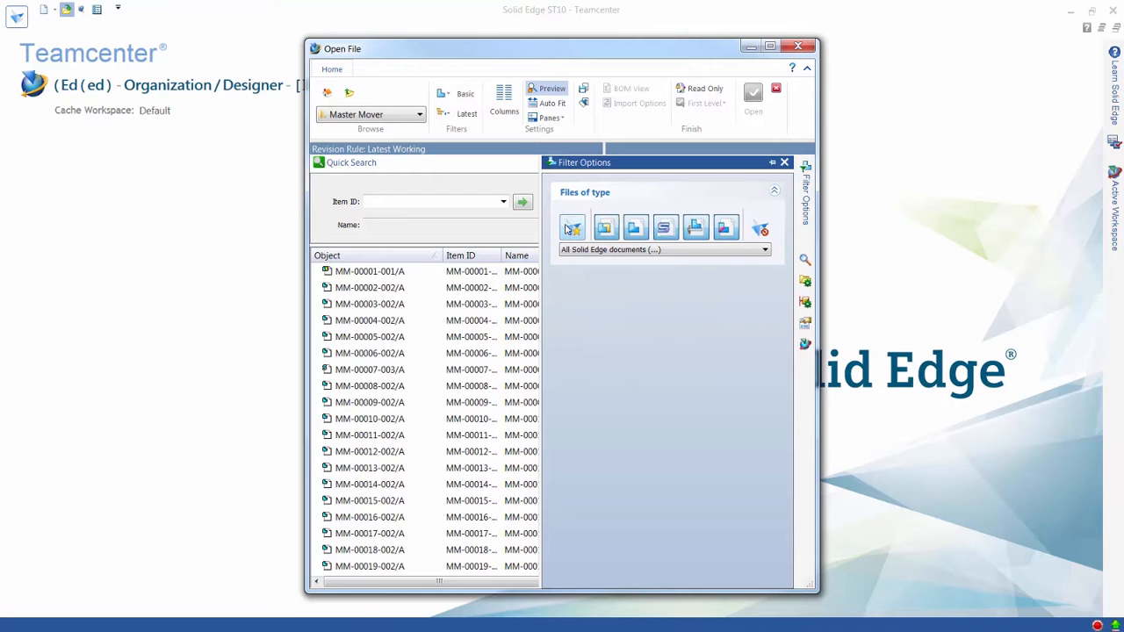
Exclude part, sheet metal and weldment documents from the file list, keeping only assembly and draft documents.
click(631, 230)
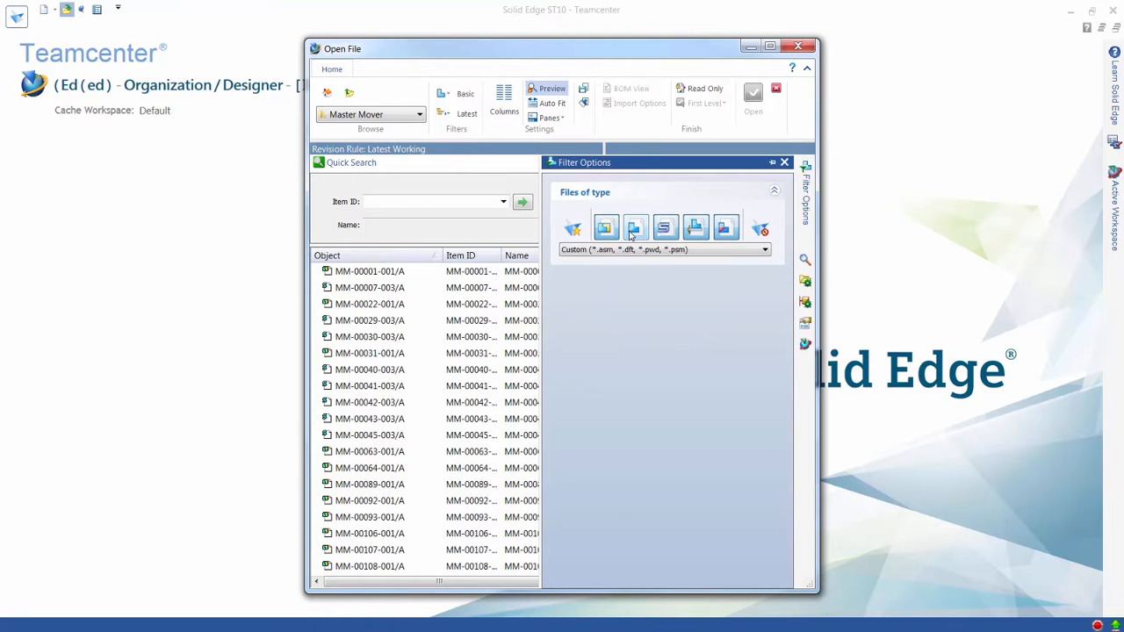
click(675, 229)
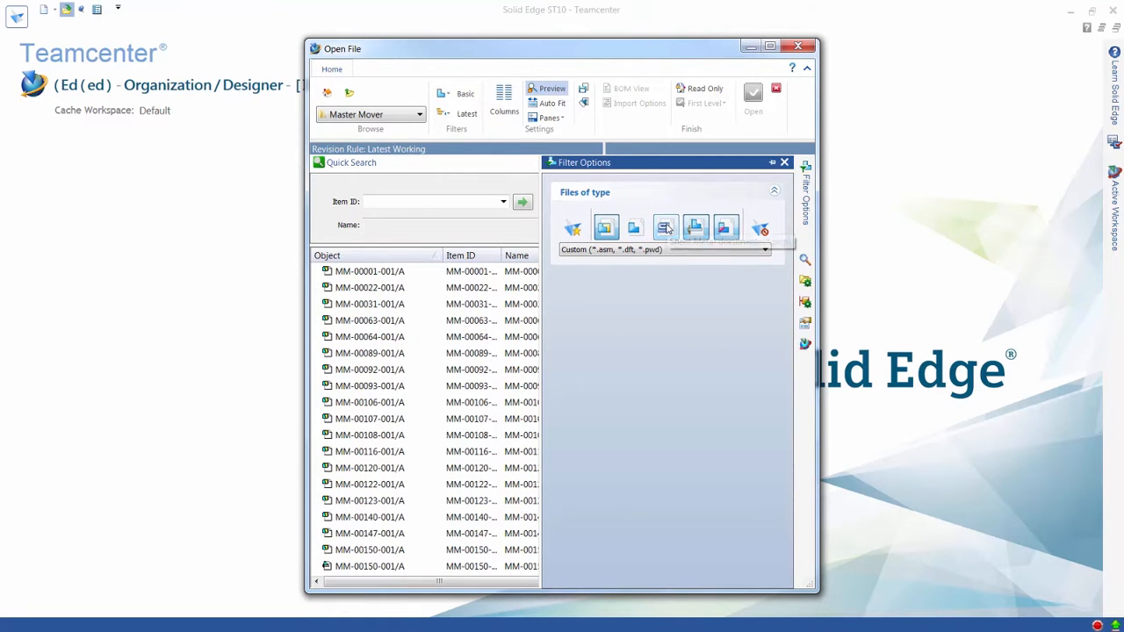
click(726, 230)
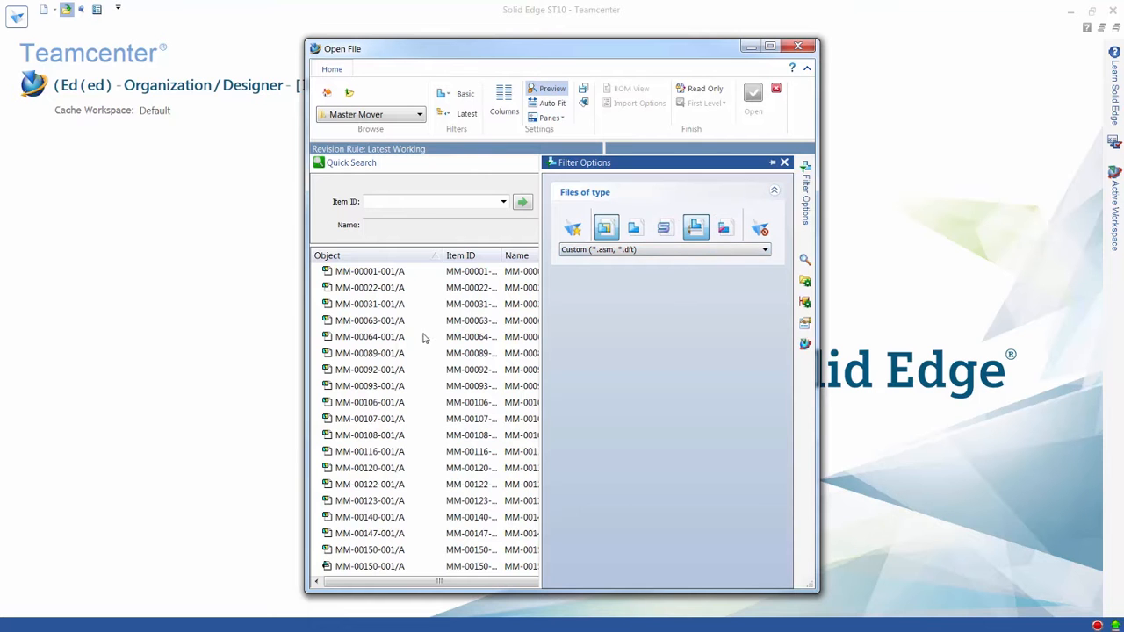
Preview items MM-00022-001, MM-00063-001 and MM-00167-002 in the file list, and reselect MM-00022-001.
click(381, 289)
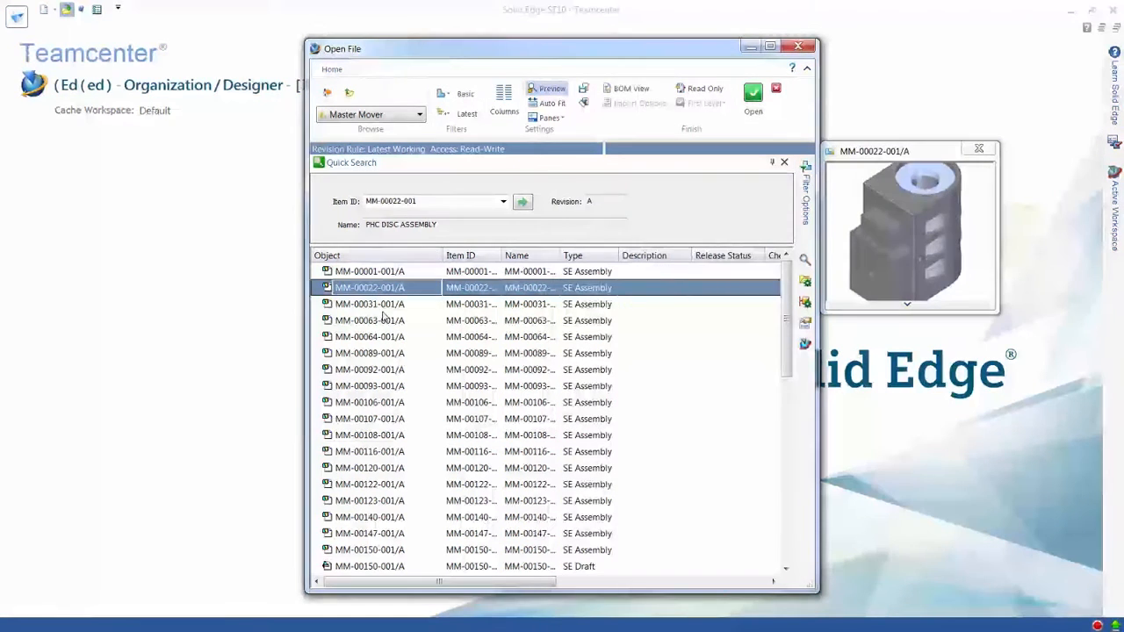
click(384, 321)
scroll(386, 325, down, 3)
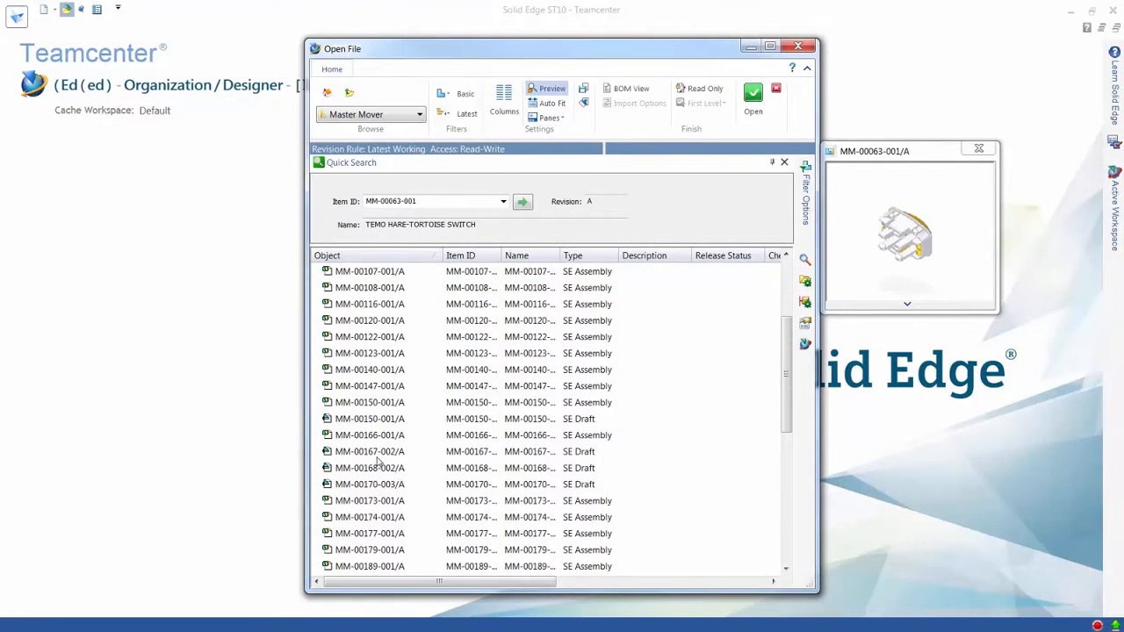
click(376, 453)
scroll(421, 390, up, 3)
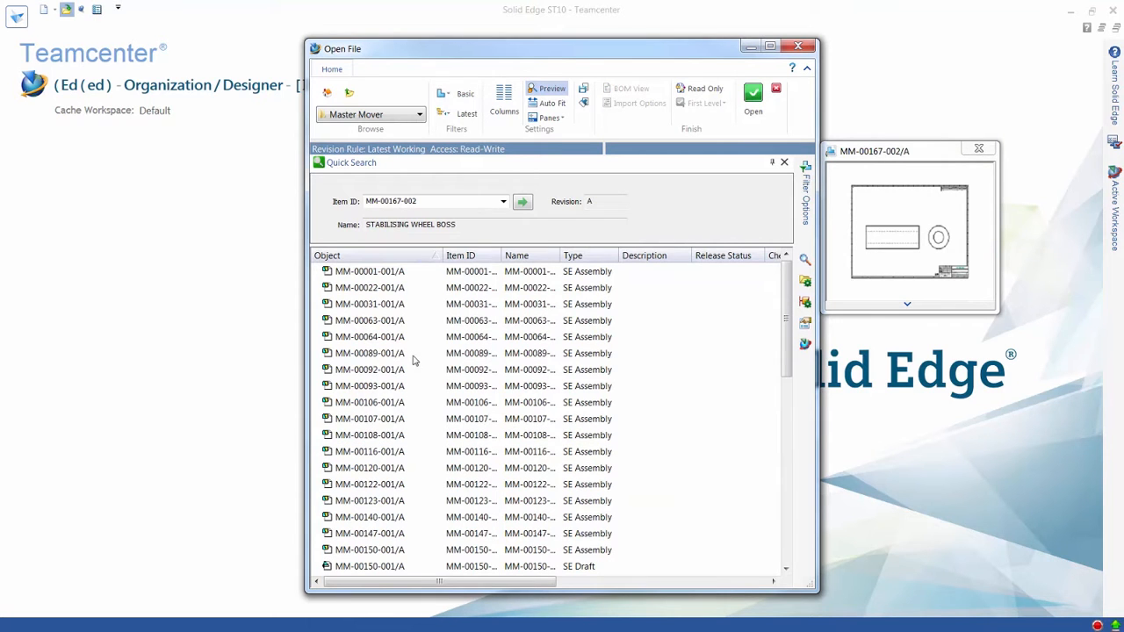
click(399, 290)
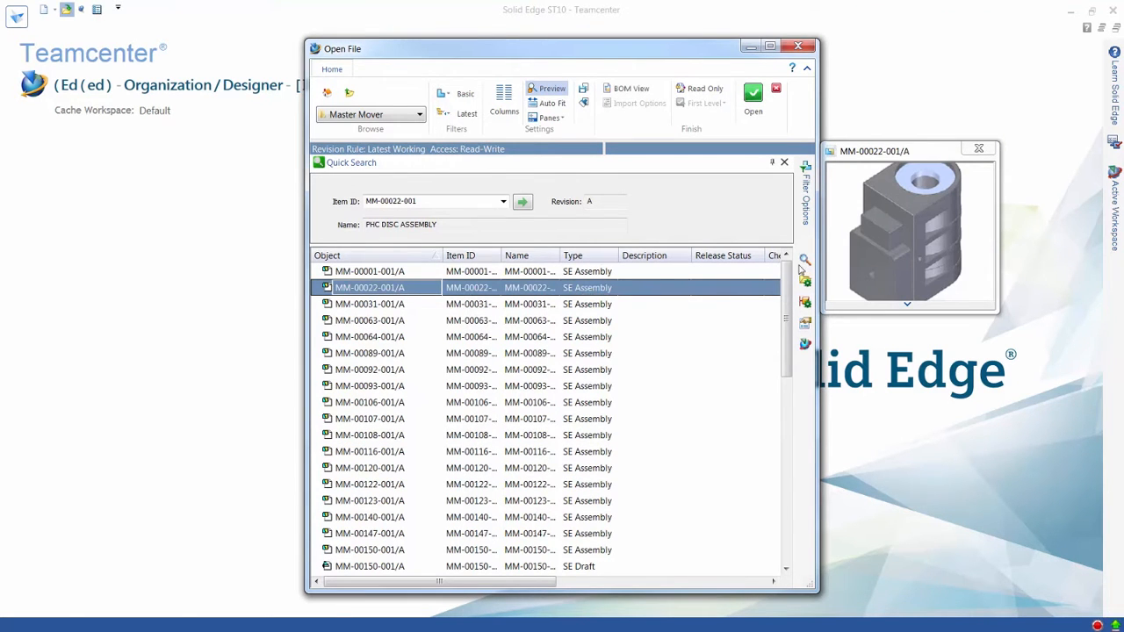
Examine the saved search form and the available revision rules in the open options.
click(805, 260)
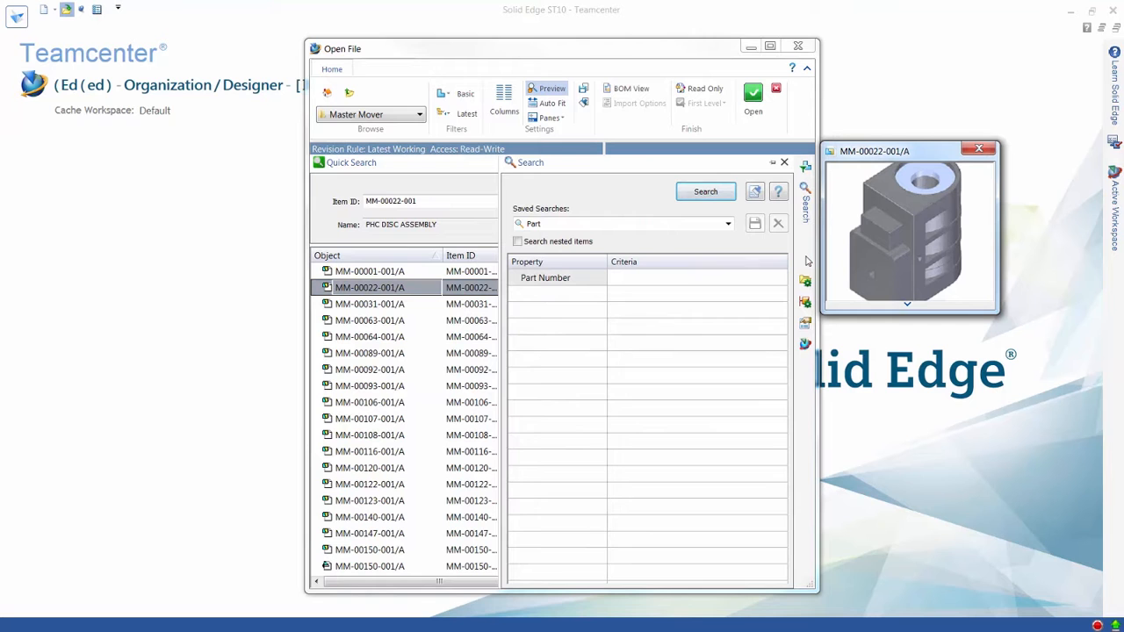
click(805, 282)
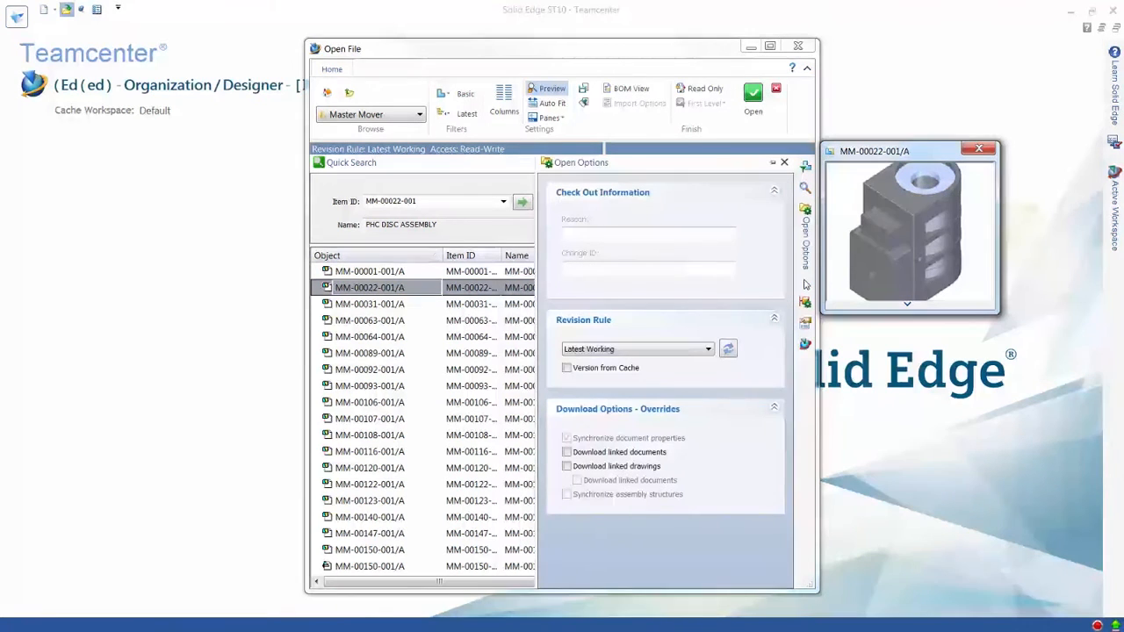
click(708, 350)
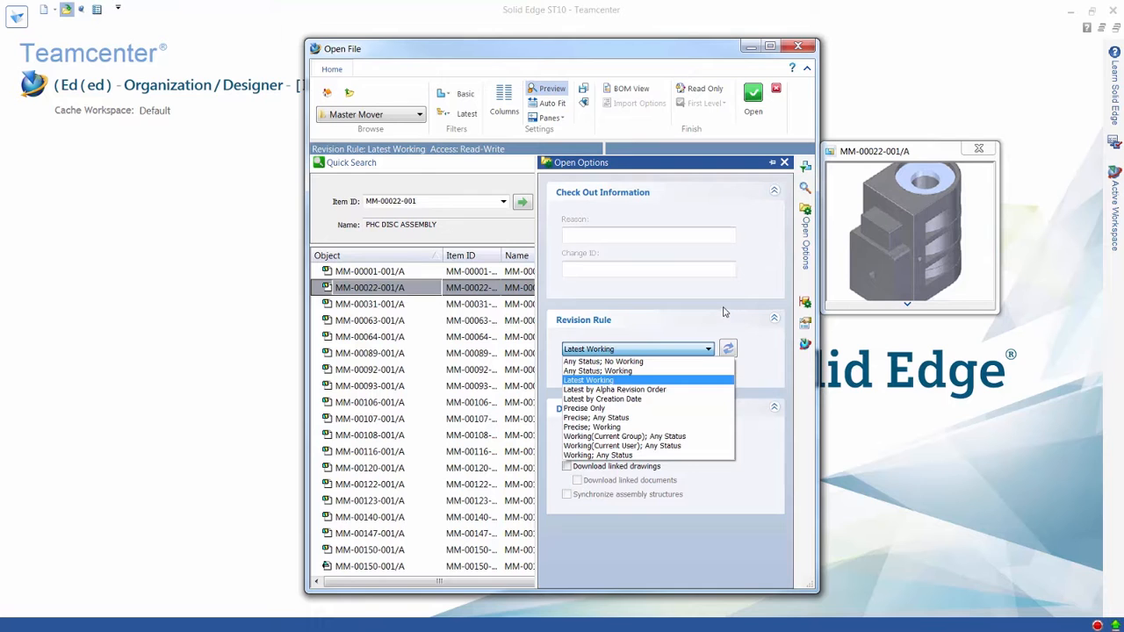
click(739, 323)
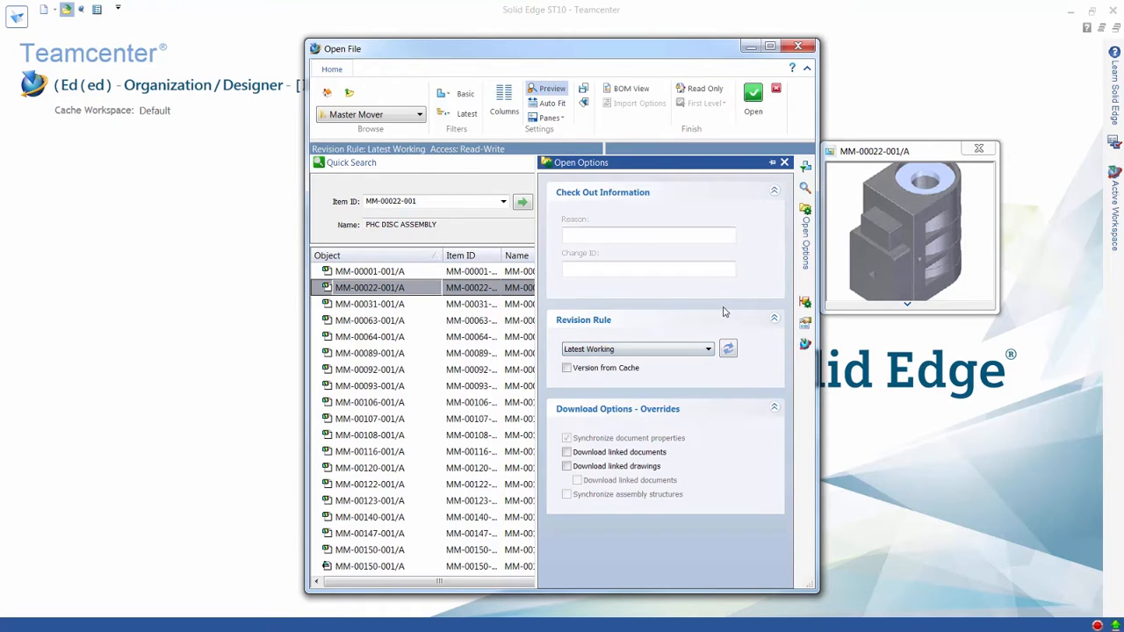
Review the load options and the properties of MM-00022-001, and close the Properties pane.
click(805, 303)
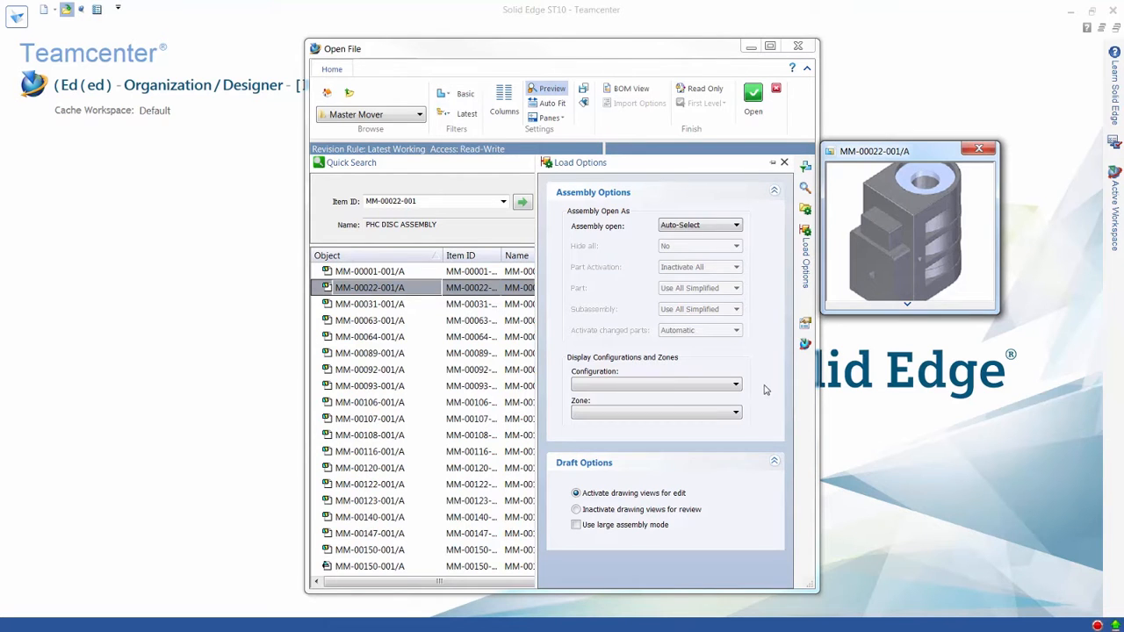
click(805, 323)
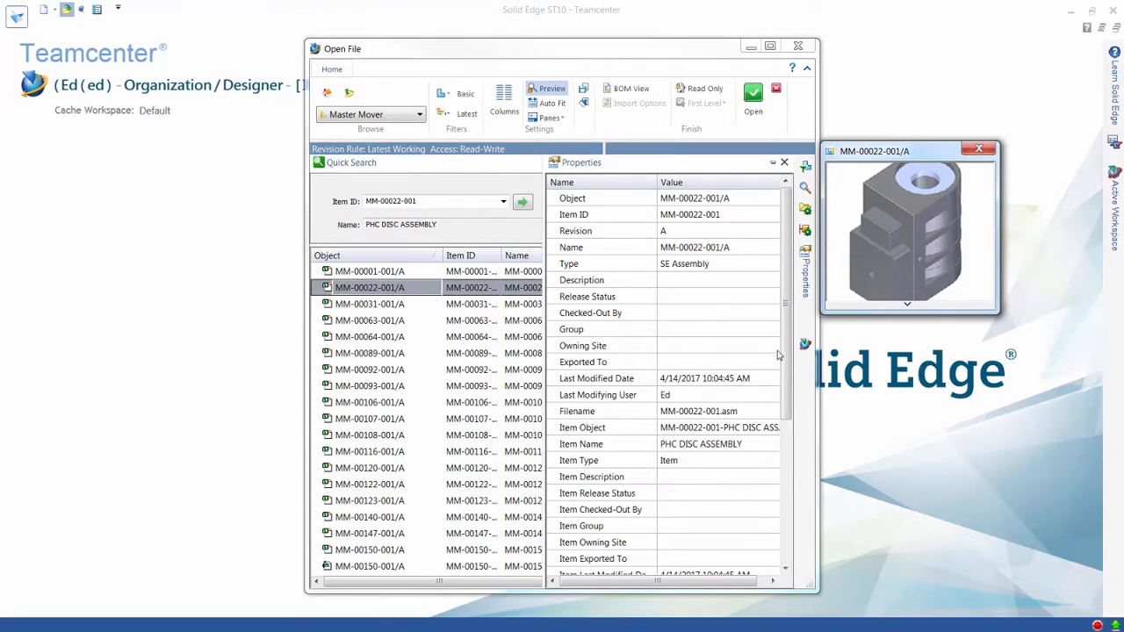
scroll(777, 355, down, 5)
scroll(737, 316, up, 5)
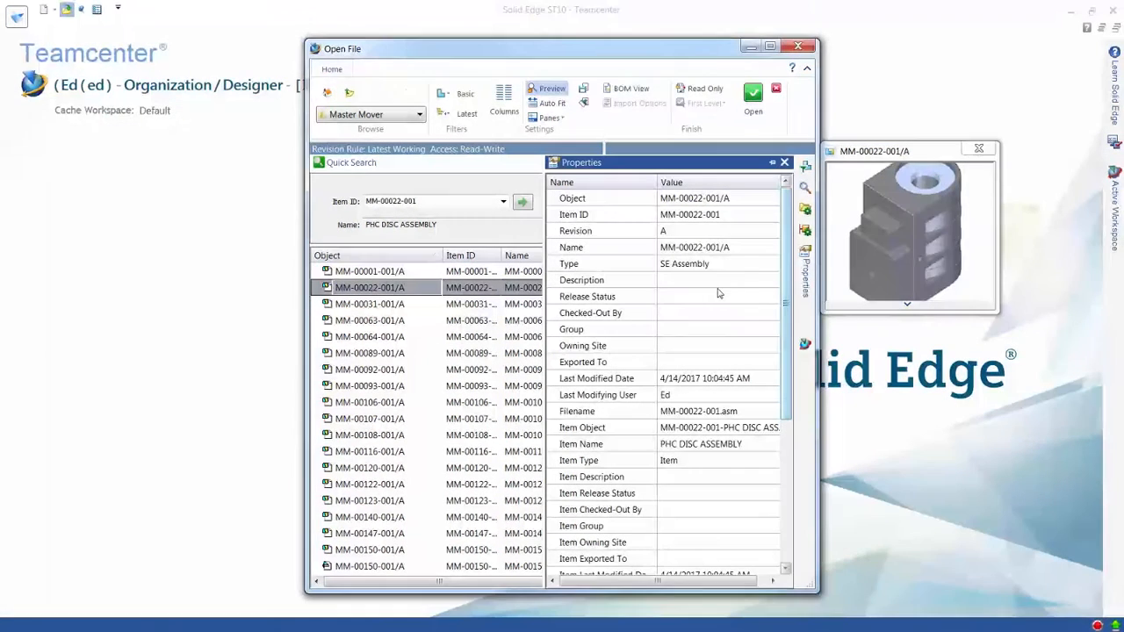
click(784, 163)
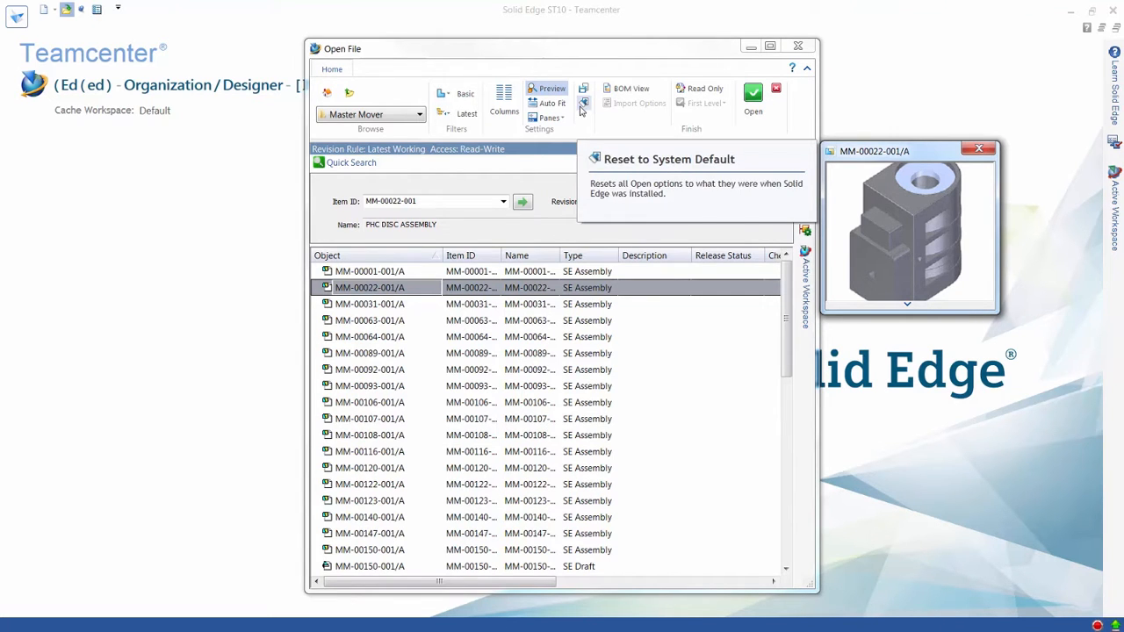
Check the available panes, view the Active Workspace summaries of MM-00022-001 and MM-00031-001, and preview MM-00001-001.
click(551, 117)
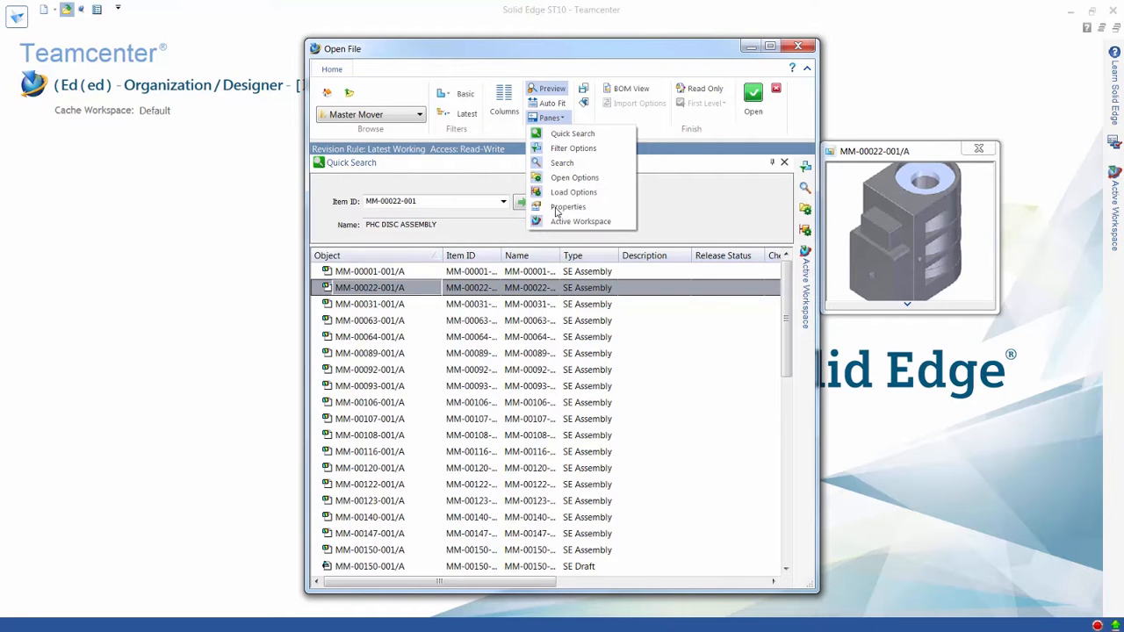
click(708, 151)
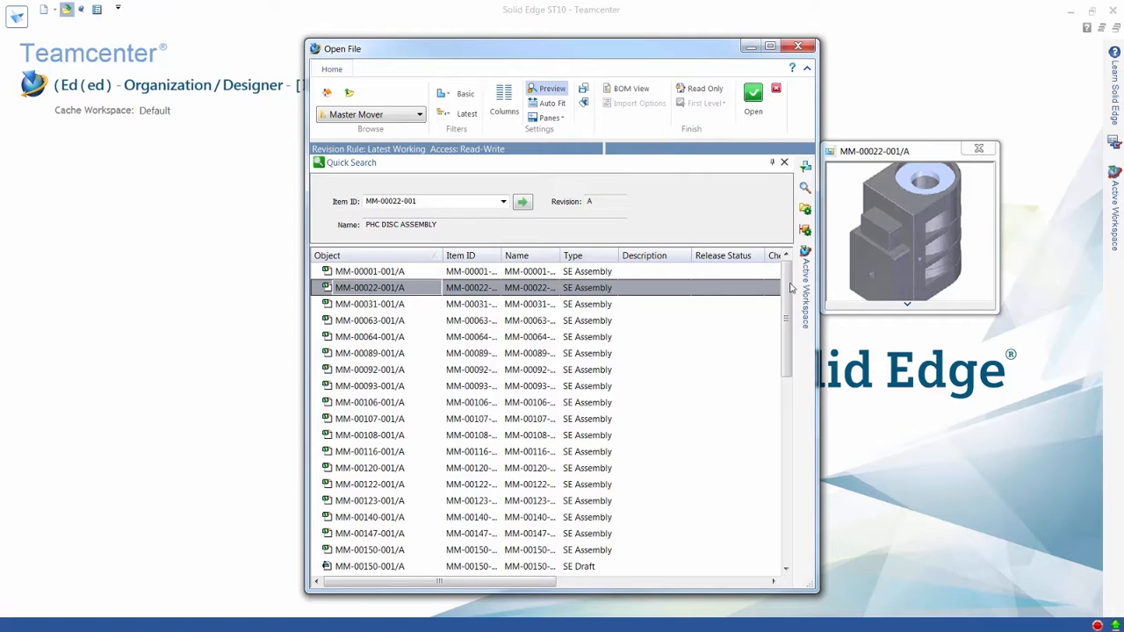
mouse_move(806, 286)
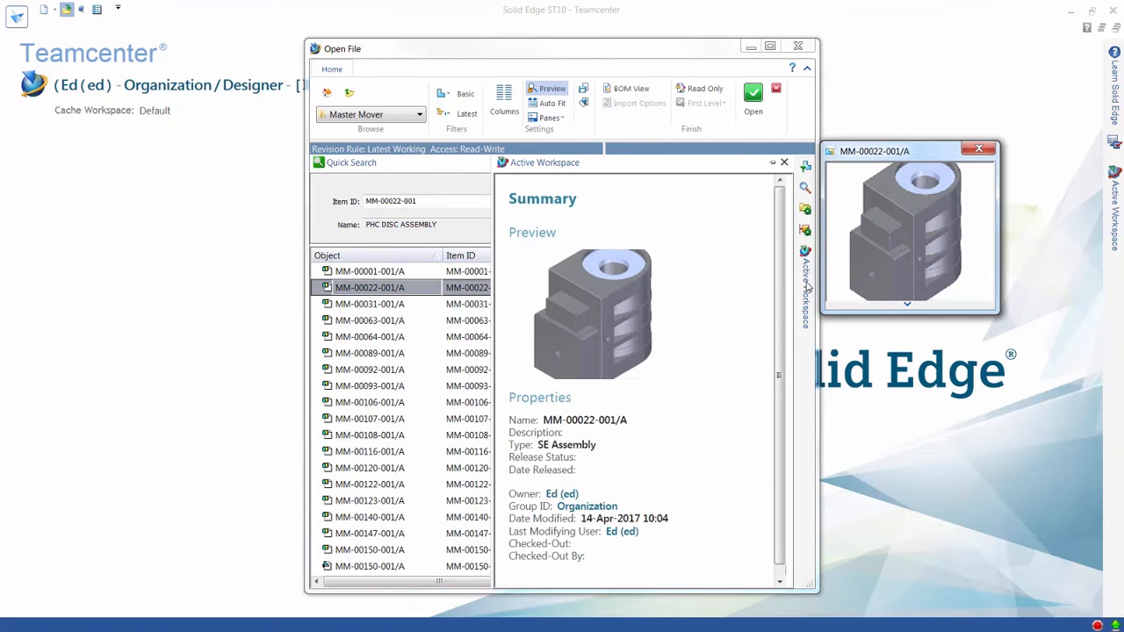
click(353, 305)
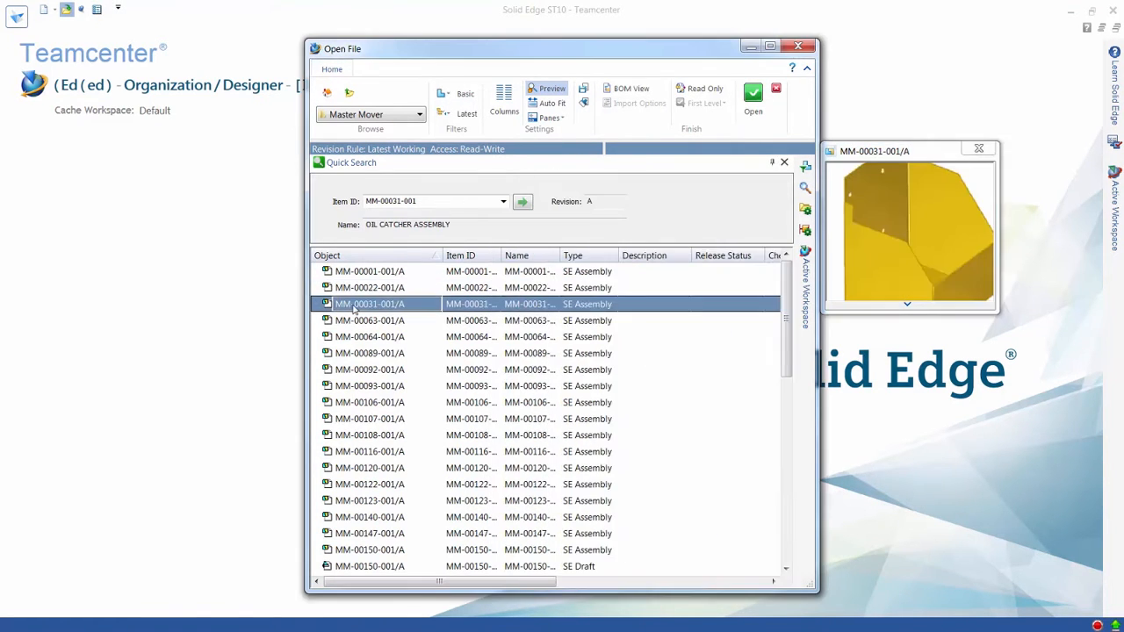
mouse_move(802, 307)
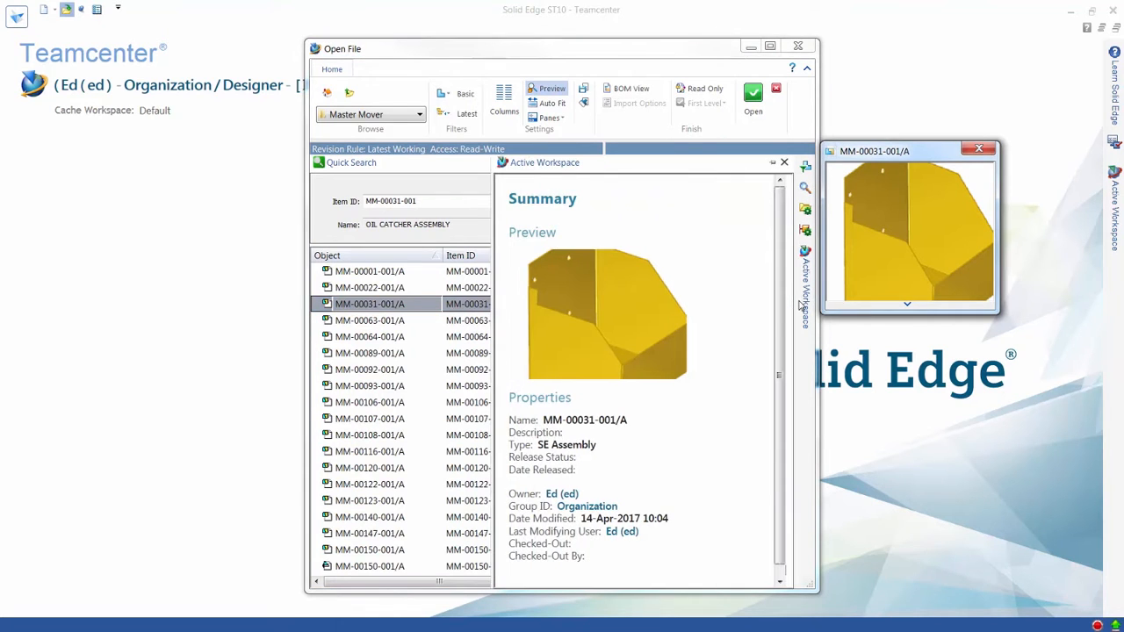
click(366, 273)
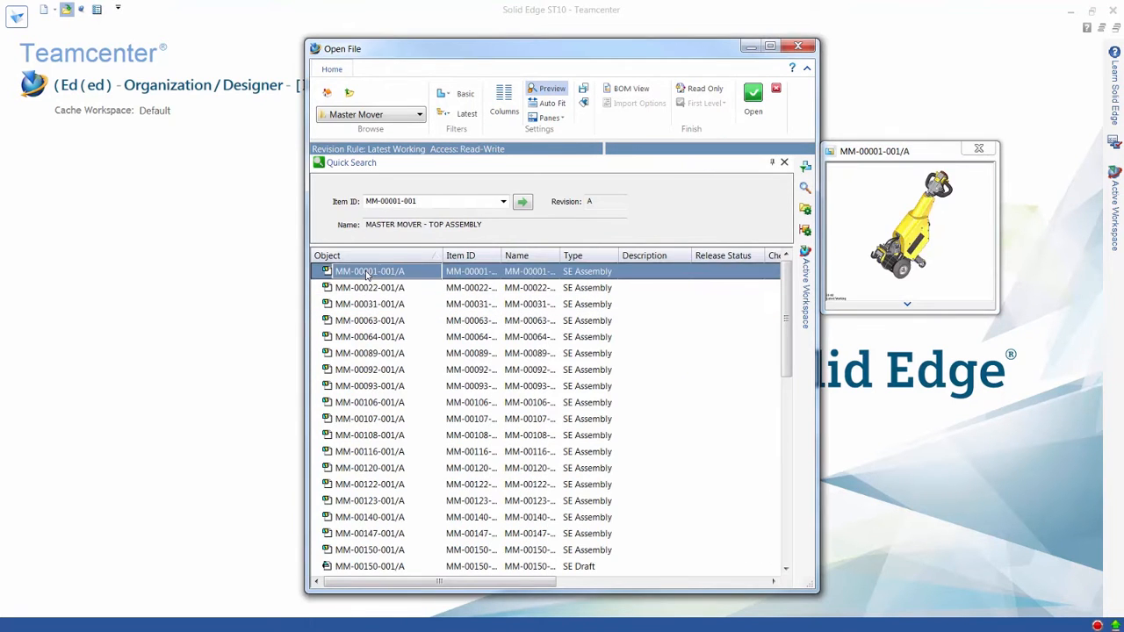
Find and open assembly 002206 by its item ID, and enter the Frame design environment.
click(400, 202)
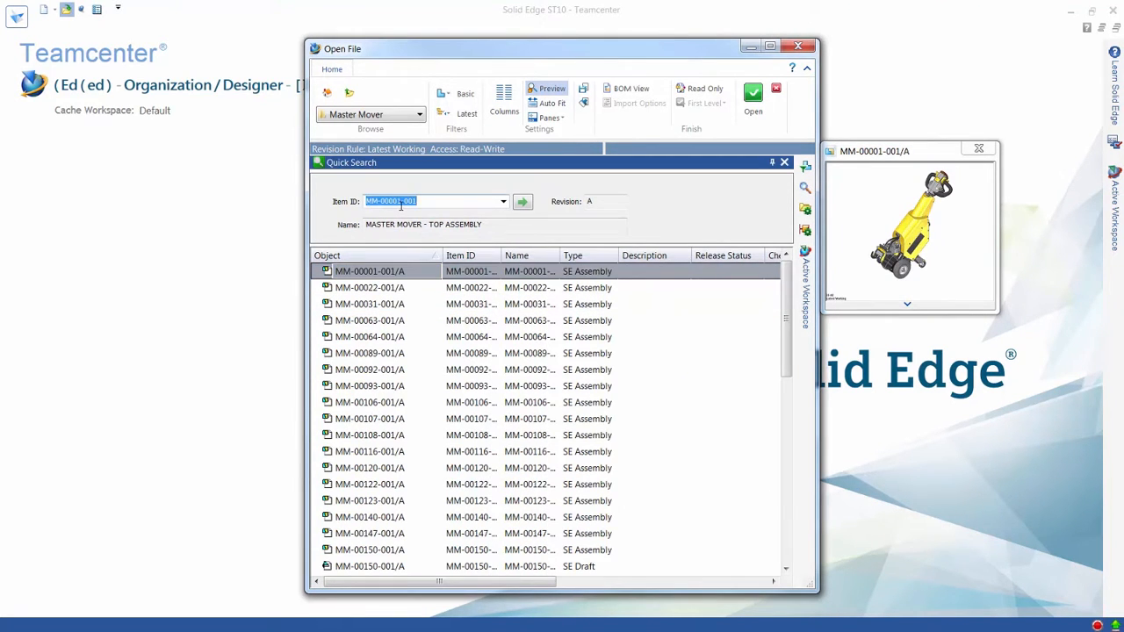
text(002206)
key(Return)
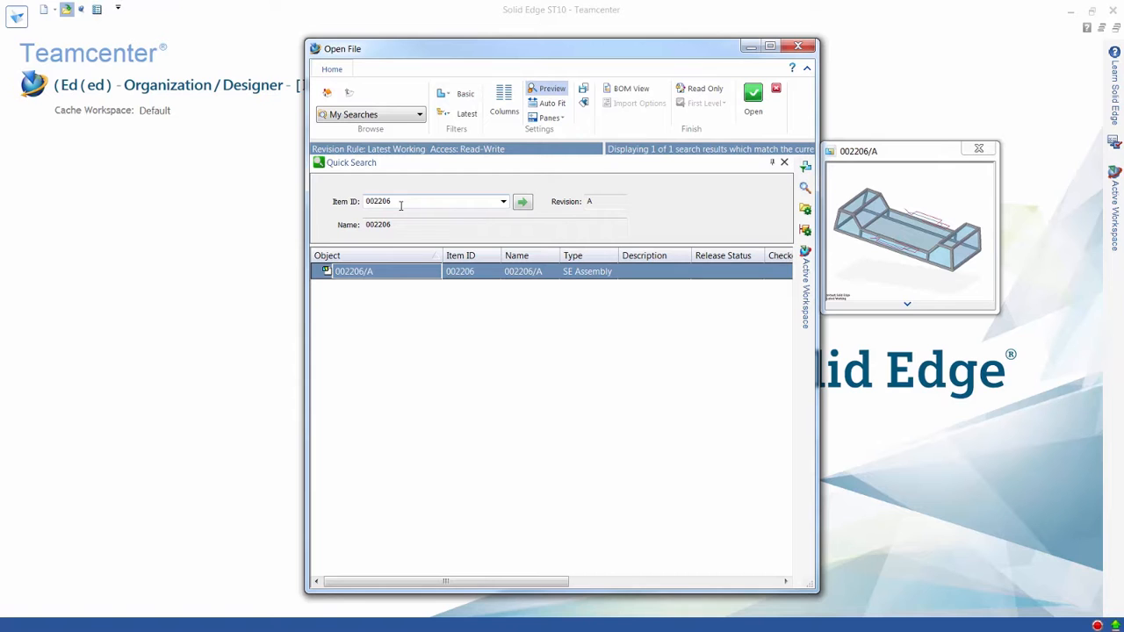
click(753, 93)
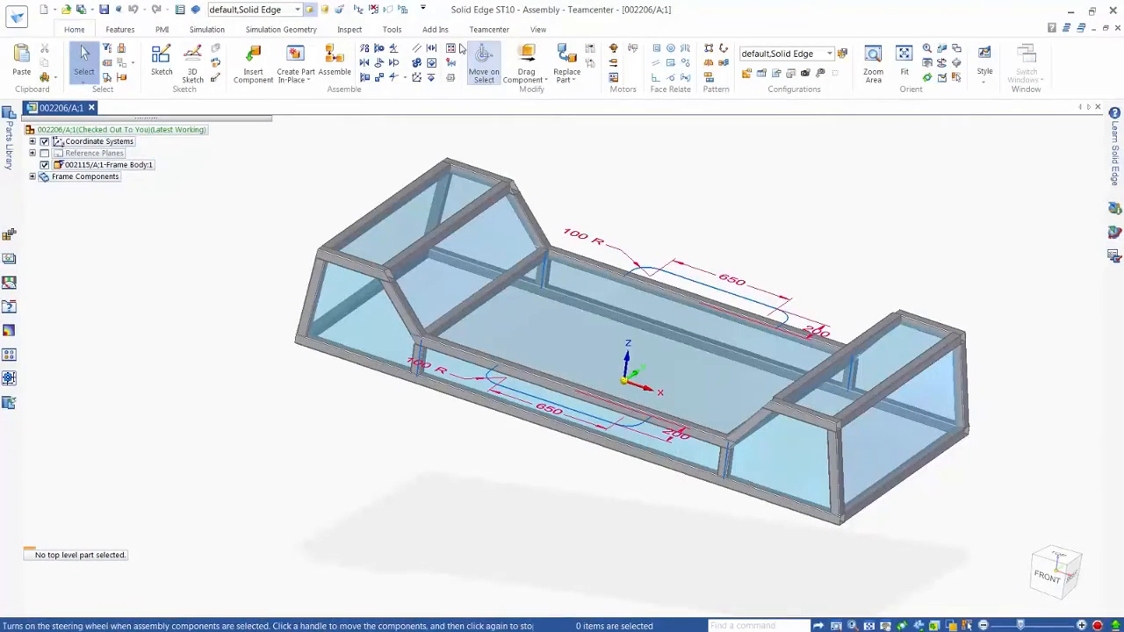
click(389, 31)
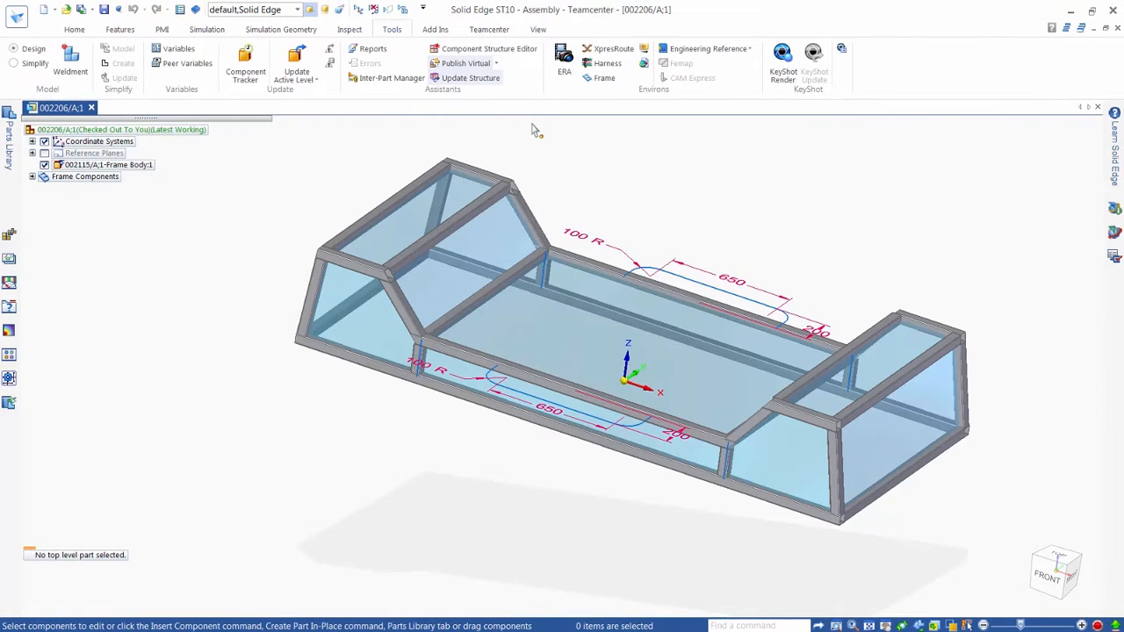
click(600, 77)
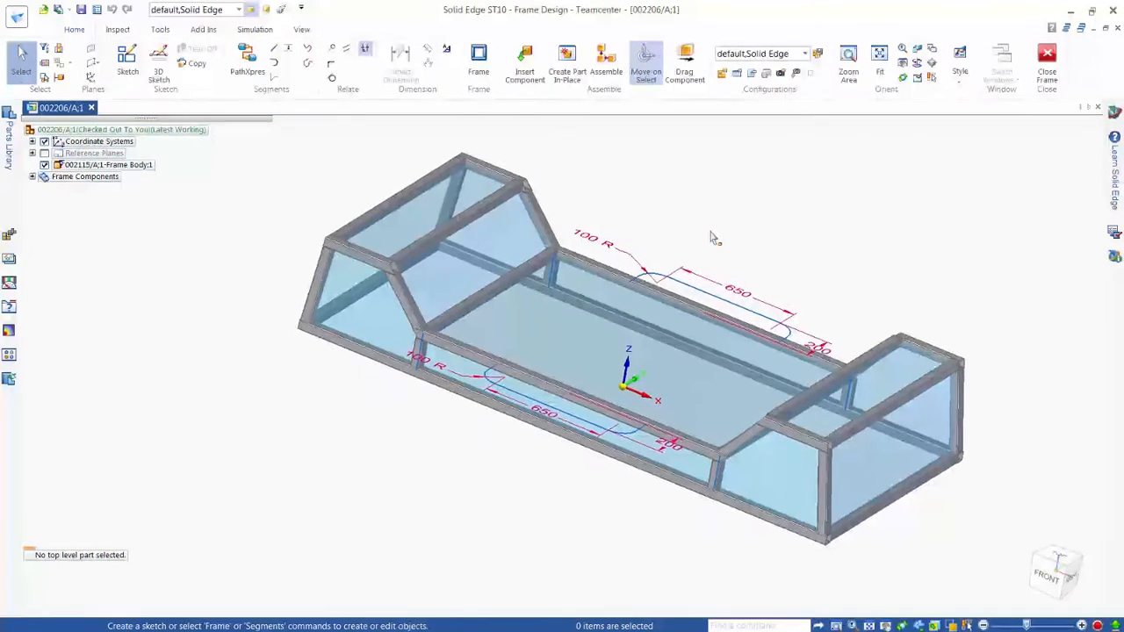
Search Active Workspace for all items with the wildcard * and show the result filters.
click(1114, 112)
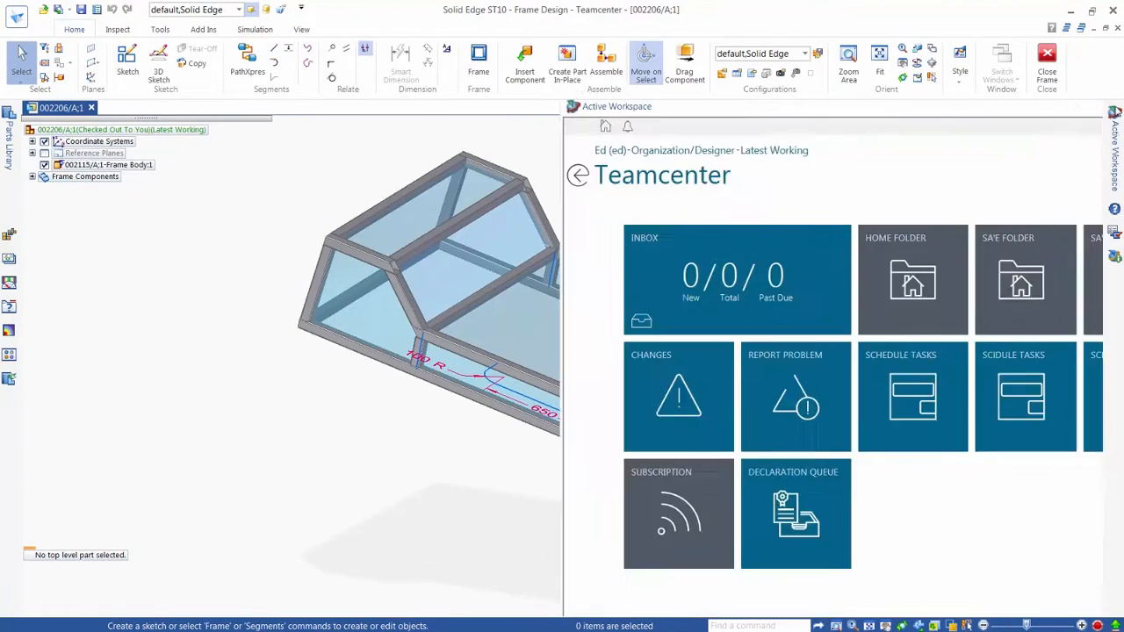
click(994, 169)
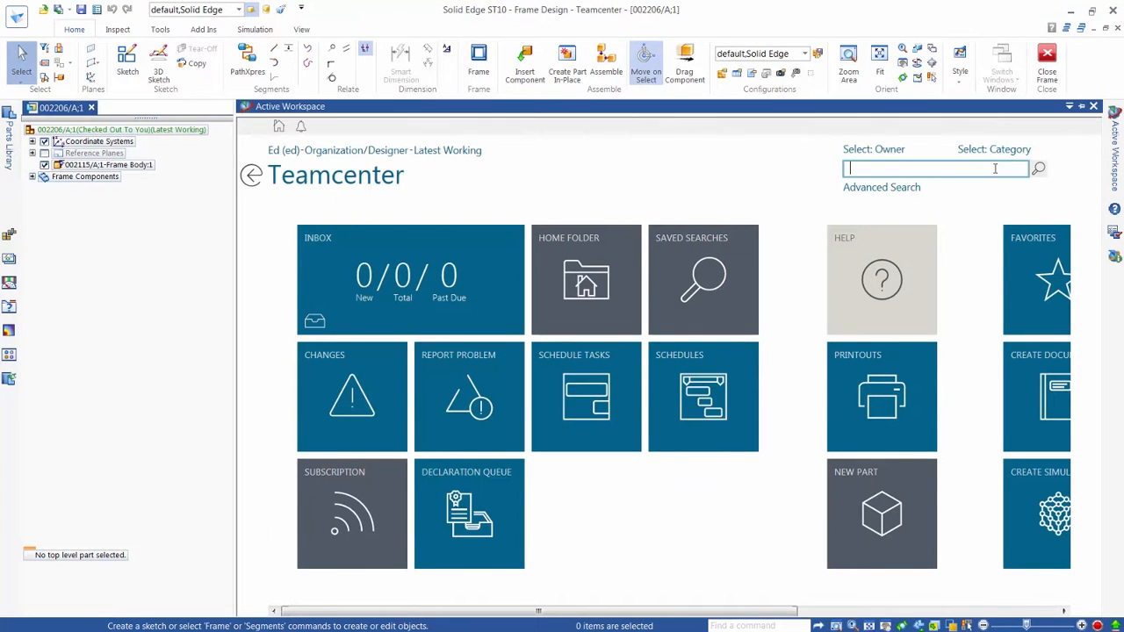
key(Return)
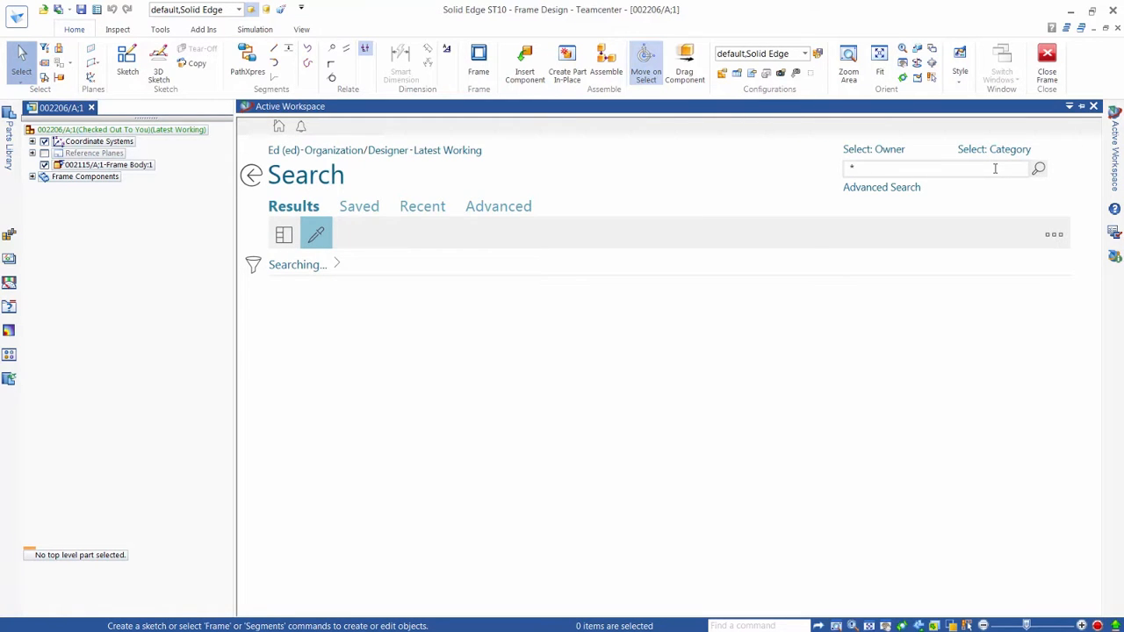
click(254, 266)
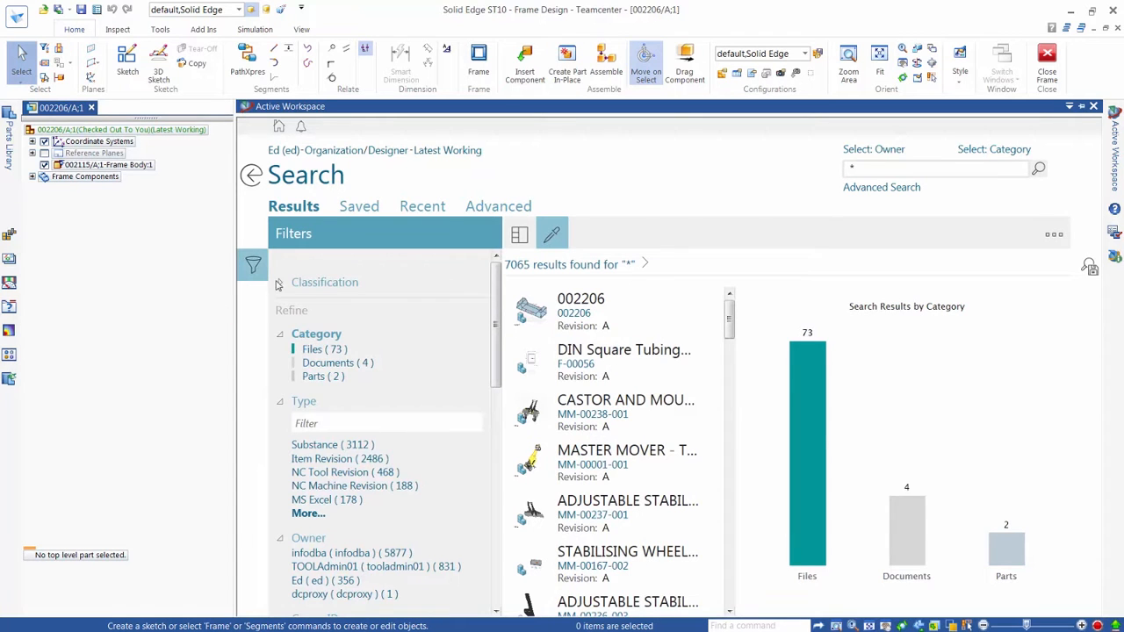
Narrow the search results by classification to Frame Profiles, Round Tubing, ANSI.
click(279, 284)
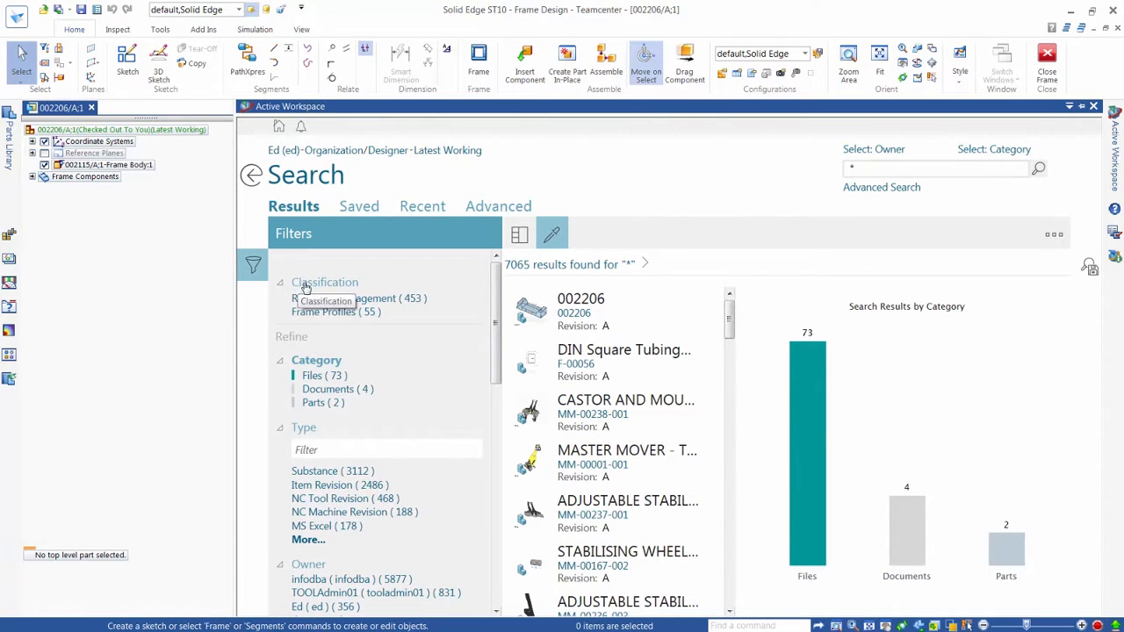
click(343, 314)
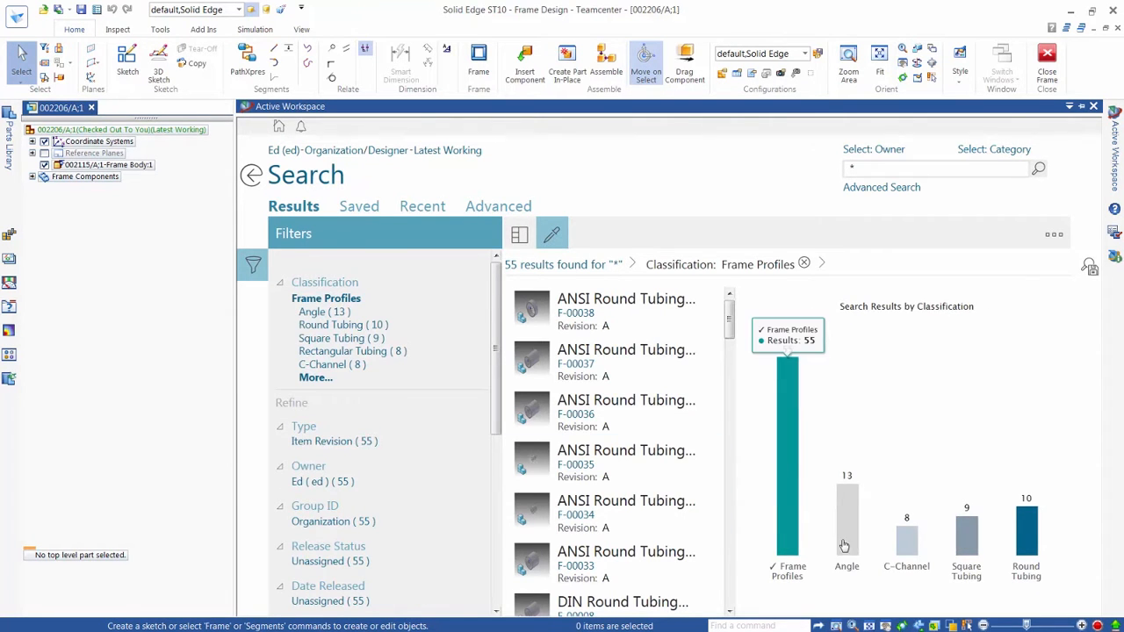
click(1029, 546)
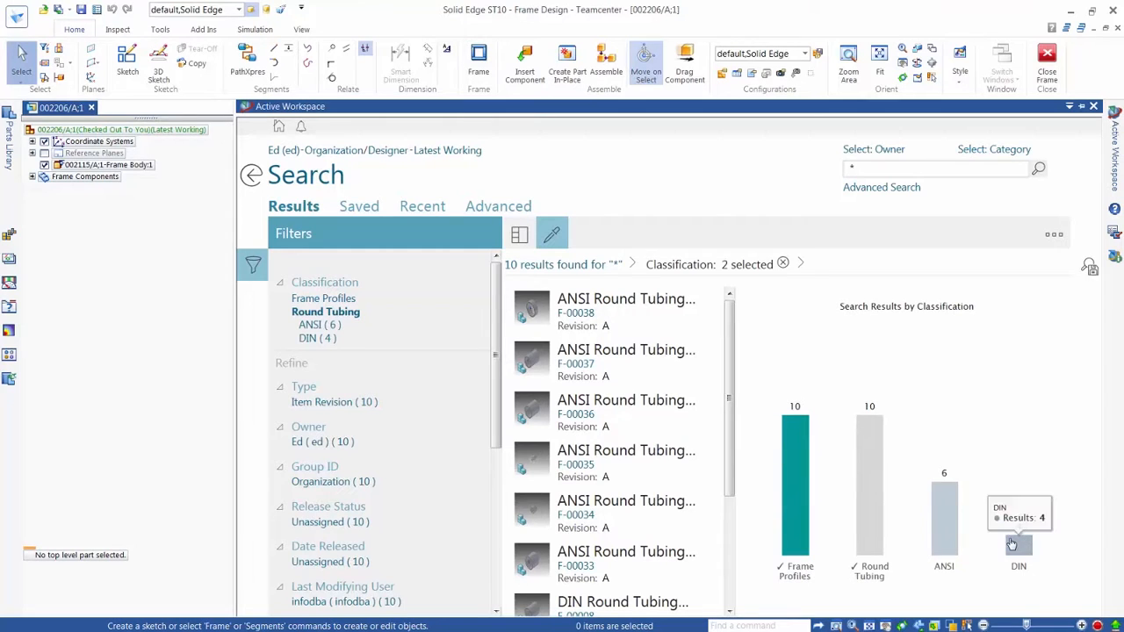
click(943, 540)
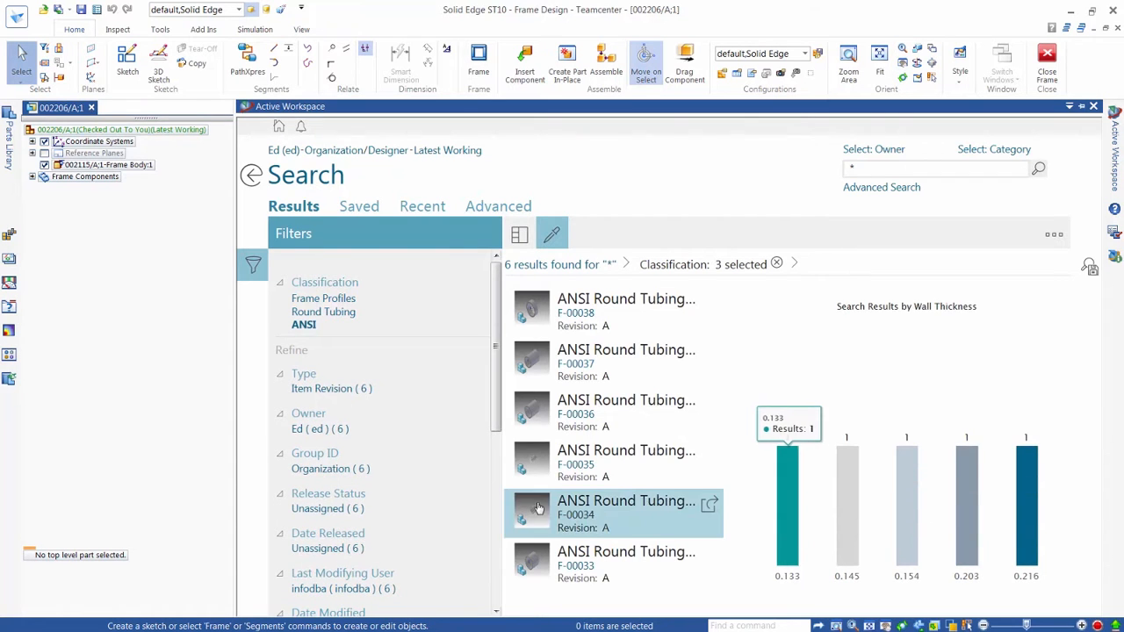
Filter the ANSI round tubing by diameter 2.0, copy the matching profile F-00035 to the clipboard, and return to the frame model.
drag(497, 423, 482, 608)
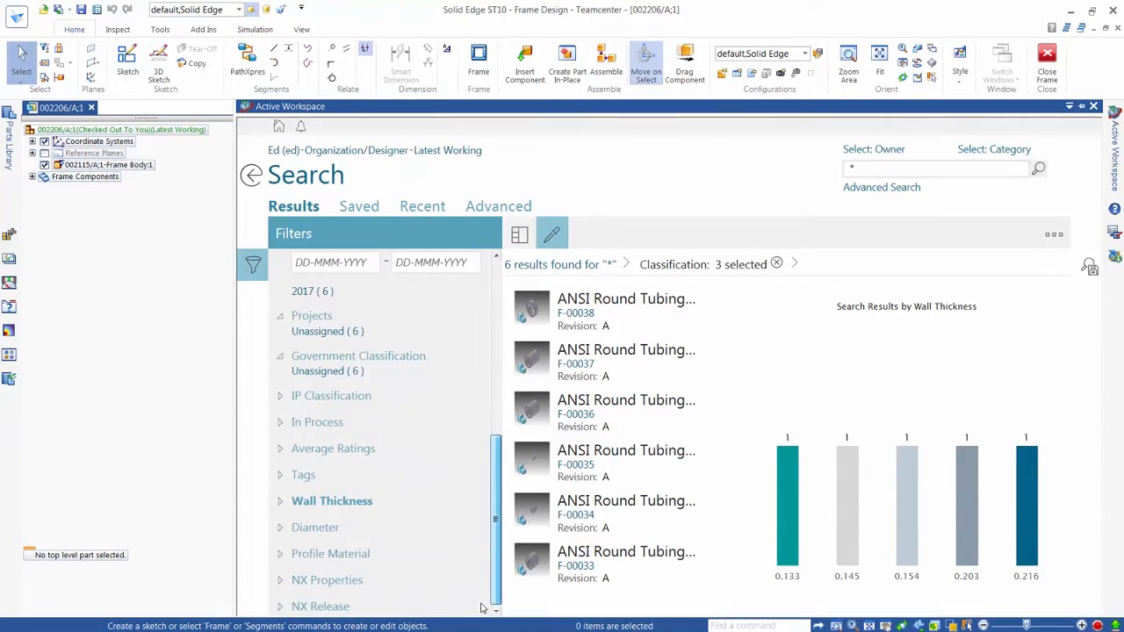
click(316, 528)
mouse_move(918, 500)
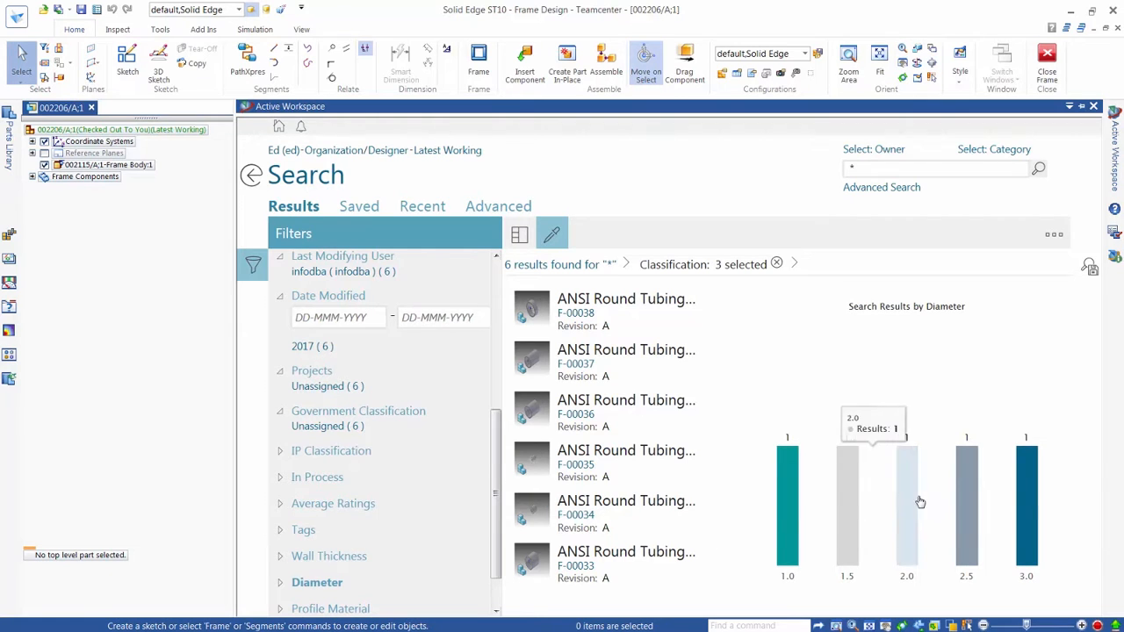
click(908, 526)
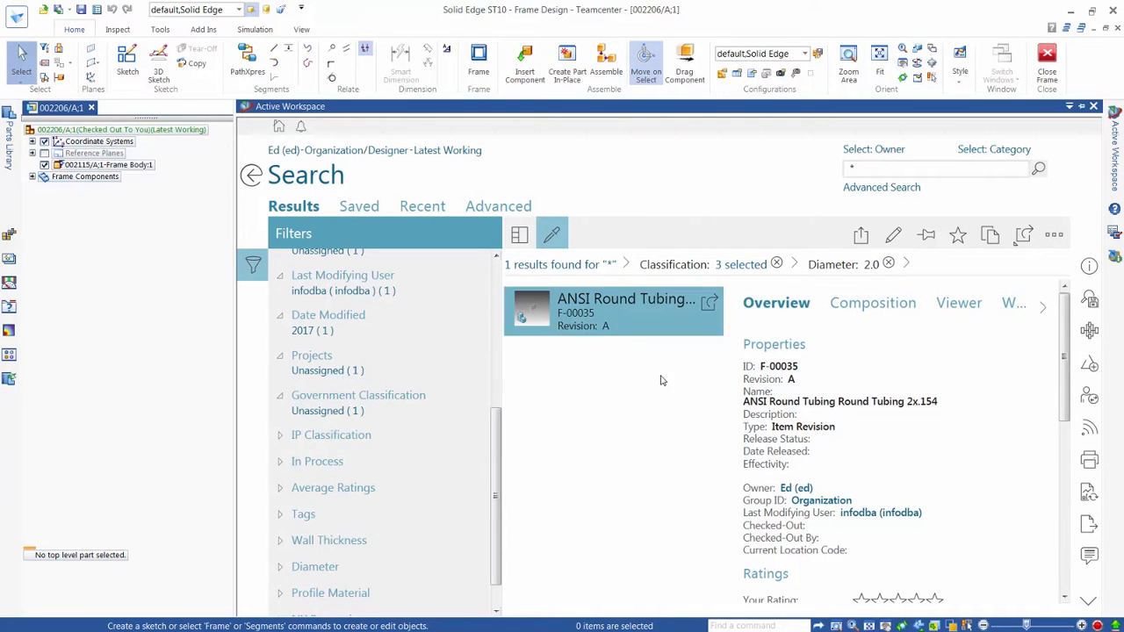
click(990, 237)
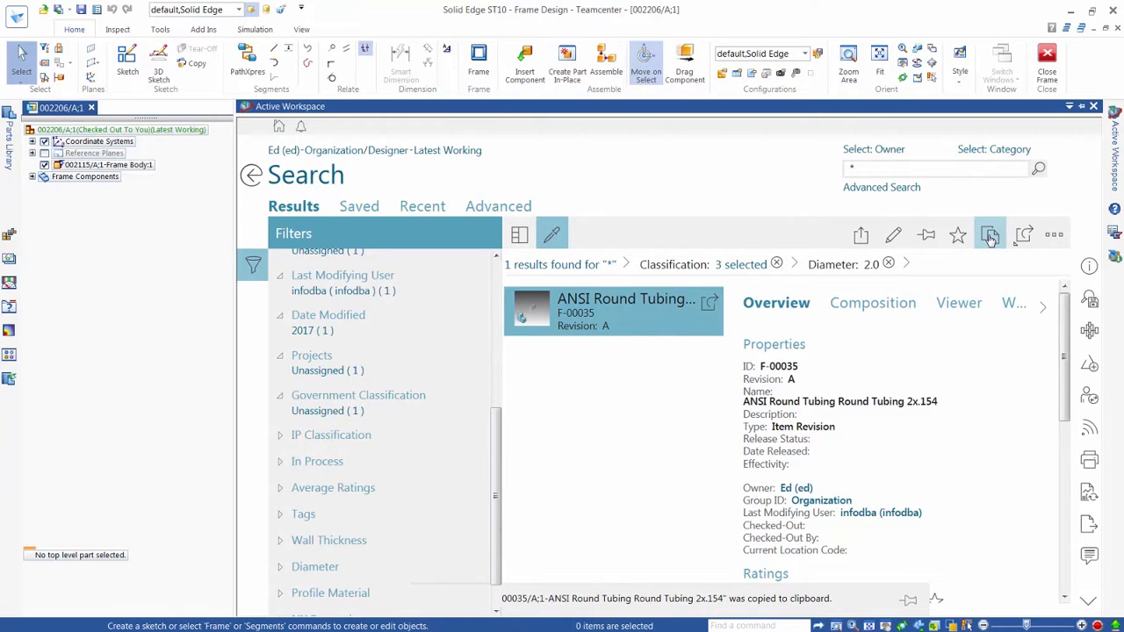
click(129, 343)
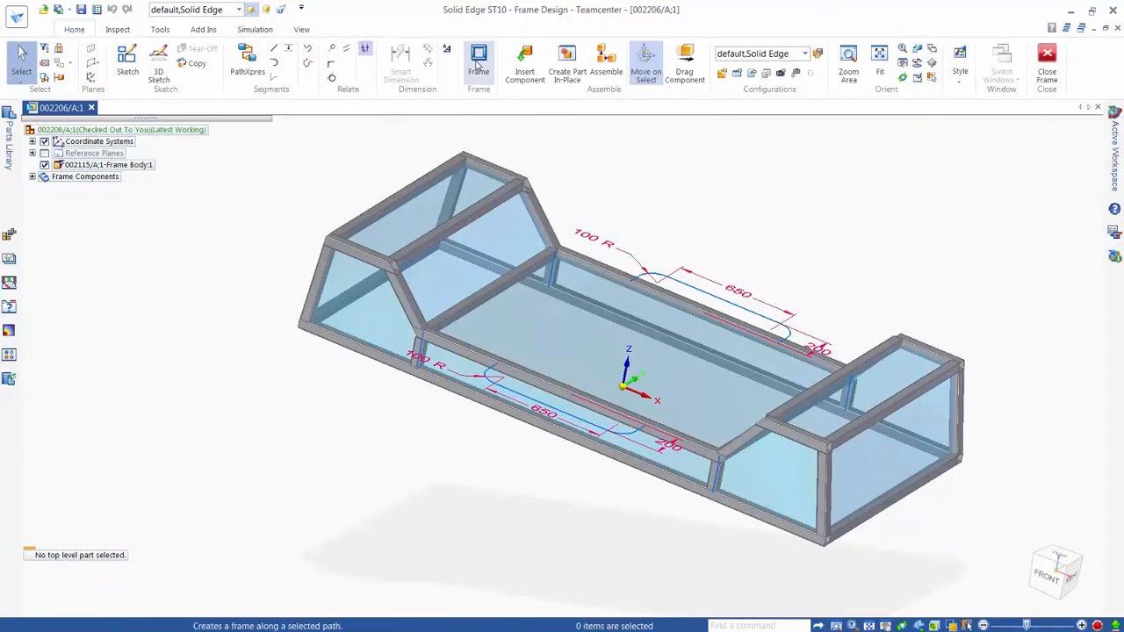
Start the Frame command with the default options and load F-00035 from the Teamcenter clipboard as the frame cross section.
click(478, 61)
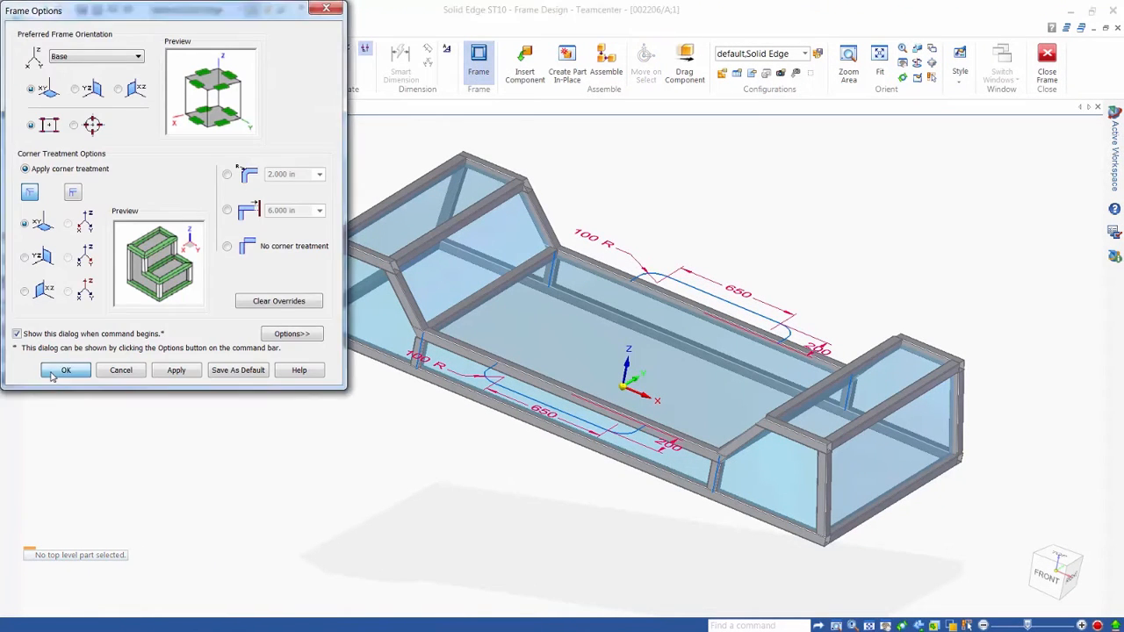
click(60, 370)
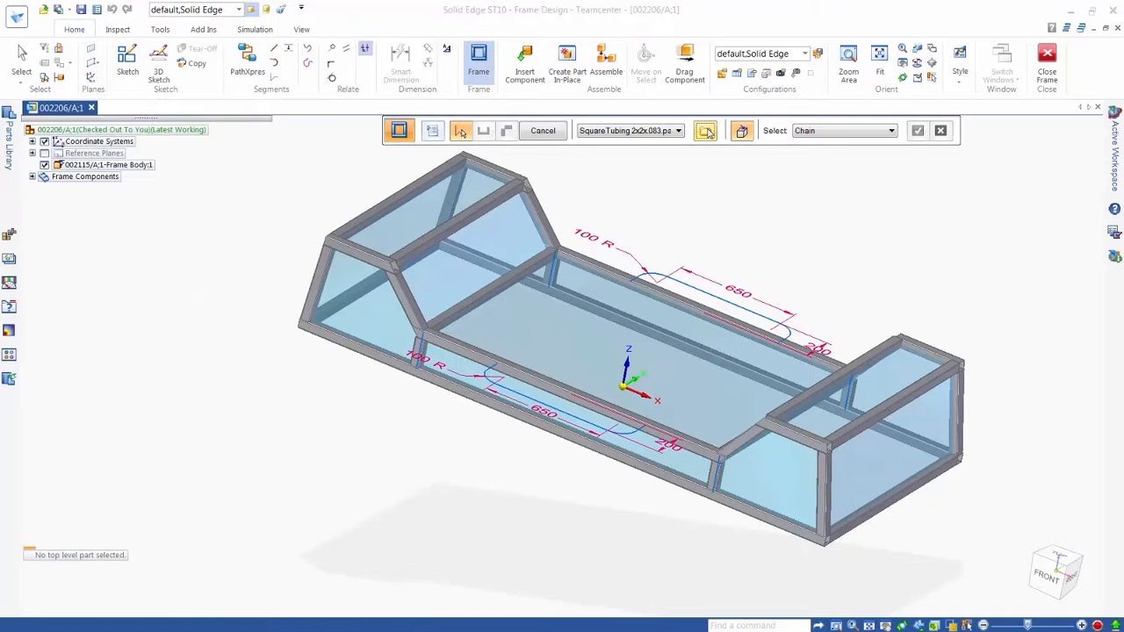
click(706, 130)
click(420, 115)
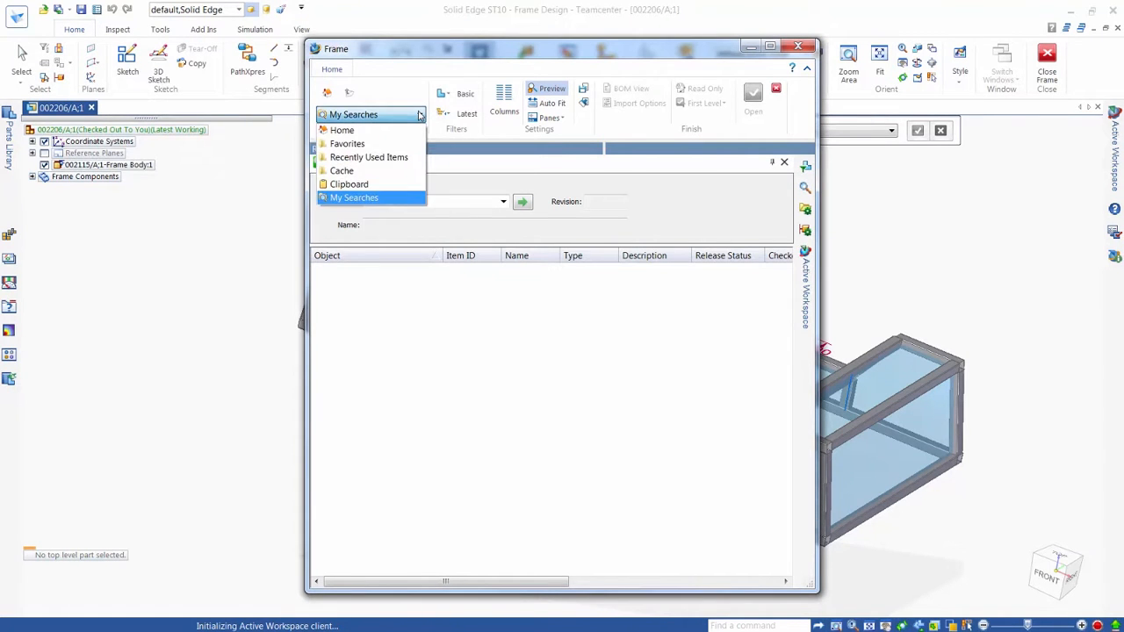
click(363, 185)
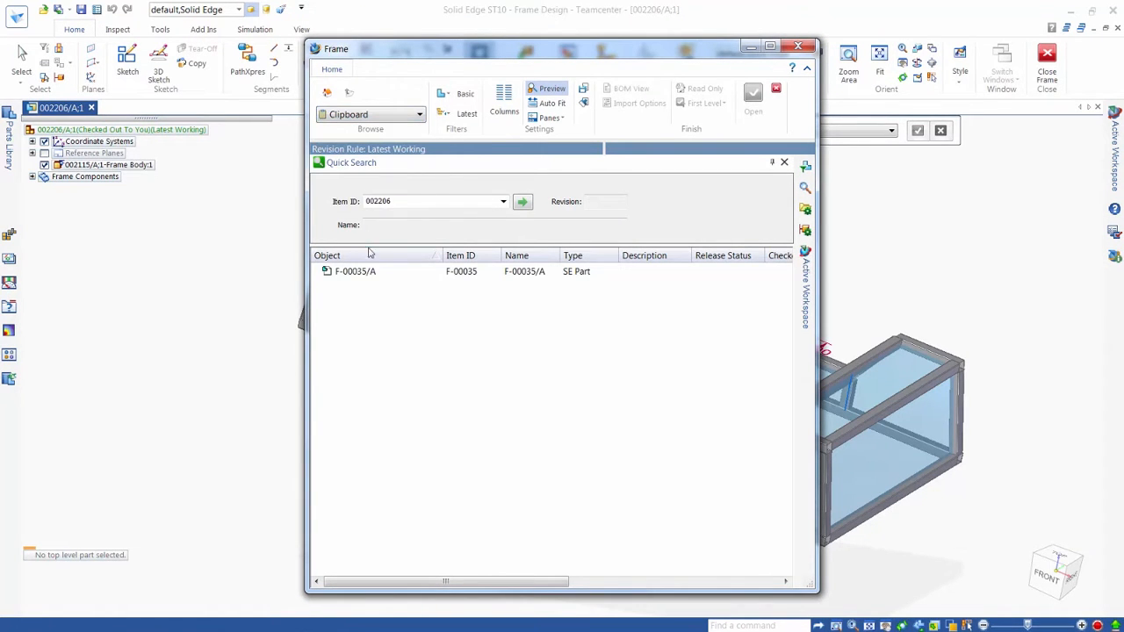
click(357, 273)
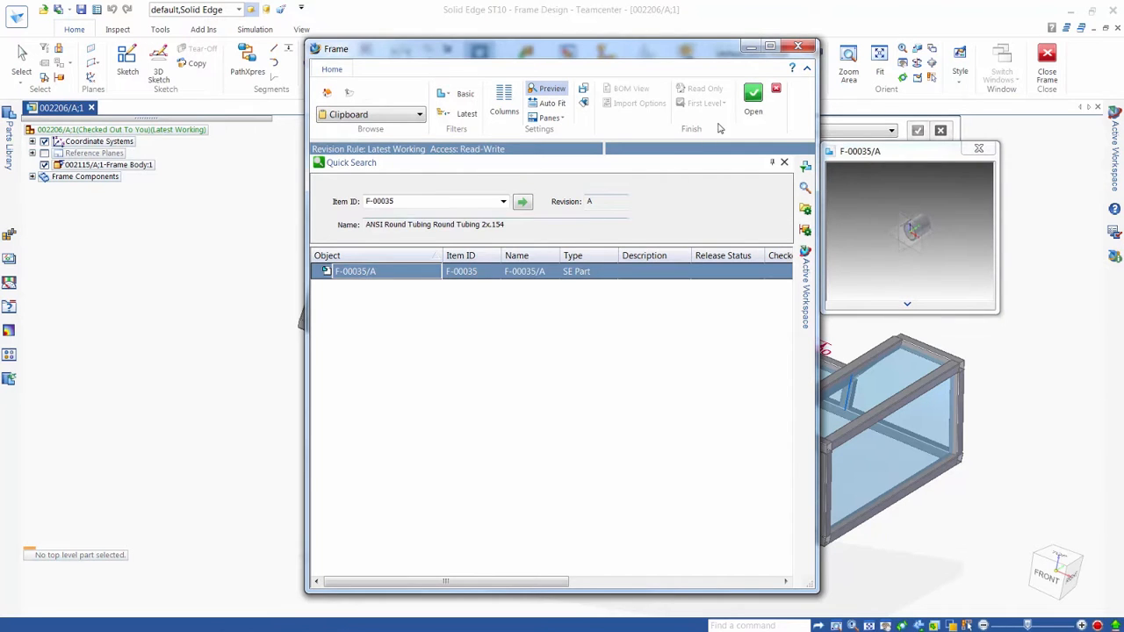
click(752, 96)
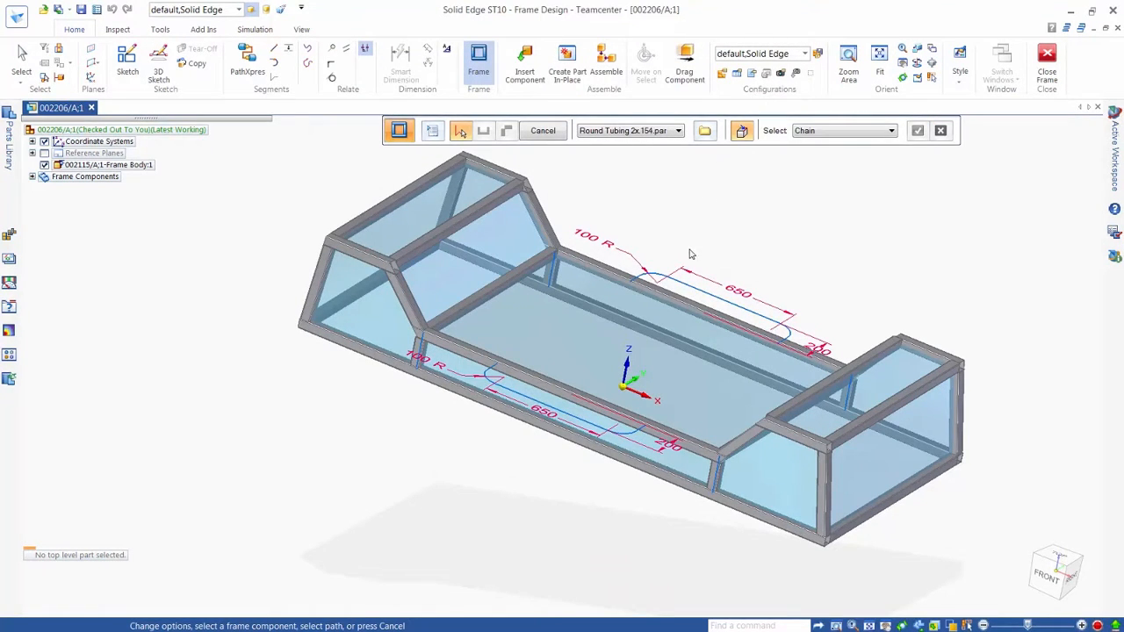
Create round tubing frames along the two rounded side-handle sketch paths, and close the Frame design environment.
click(694, 301)
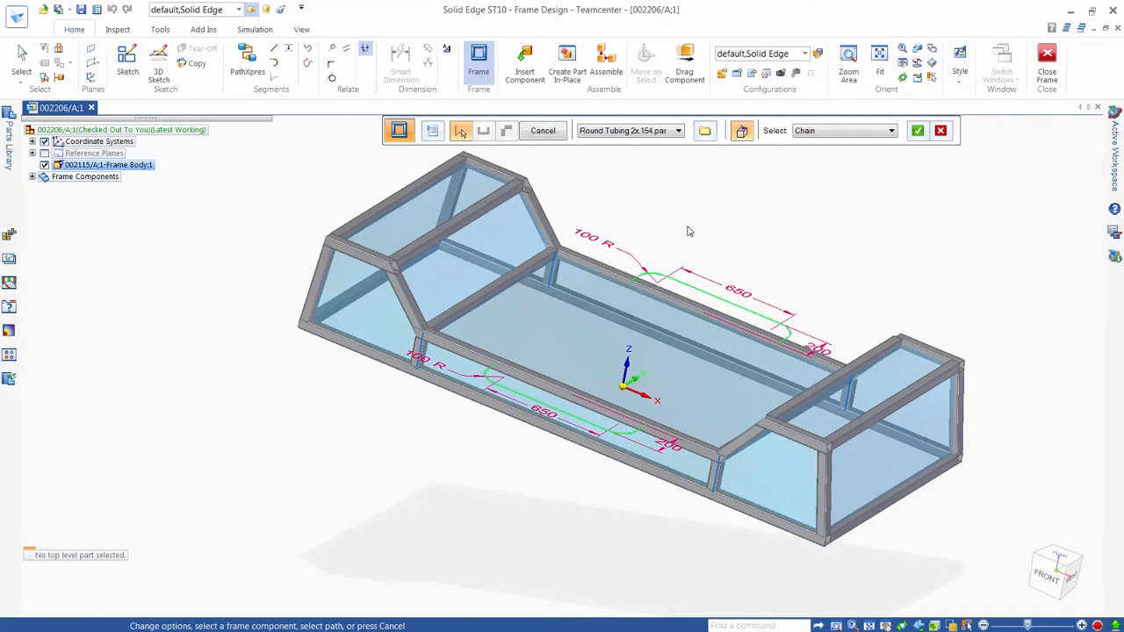
right_click(689, 229)
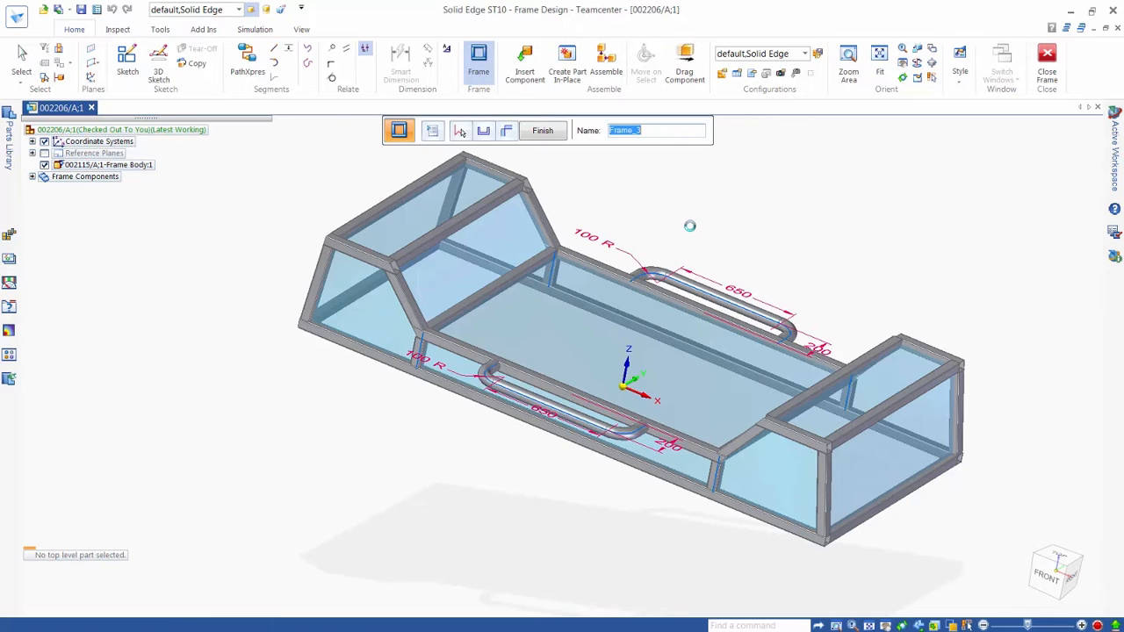
click(548, 135)
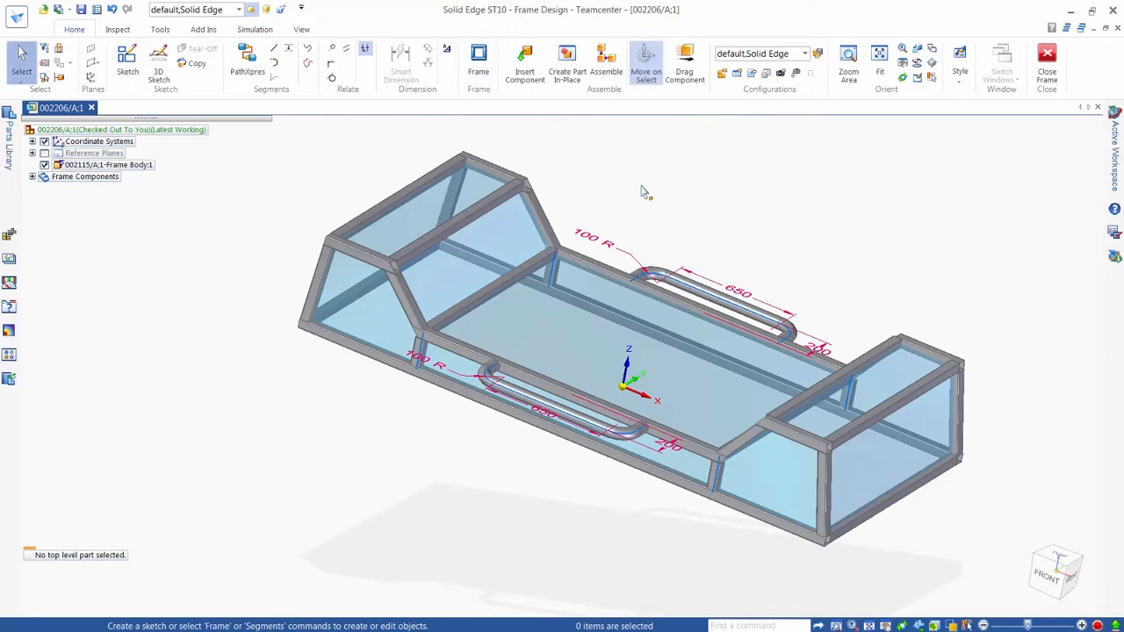
click(1051, 58)
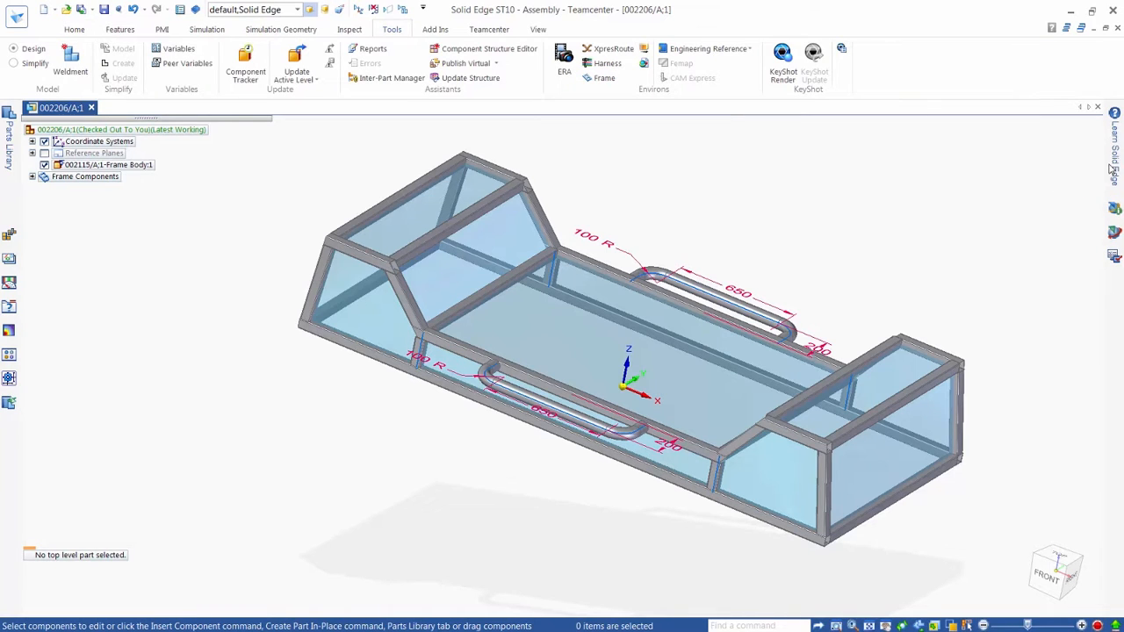
Browse the Active Workspace home folder to Newstuff, Frames, and open revision A of the DIN square tubing F-00056.
click(1115, 233)
click(516, 284)
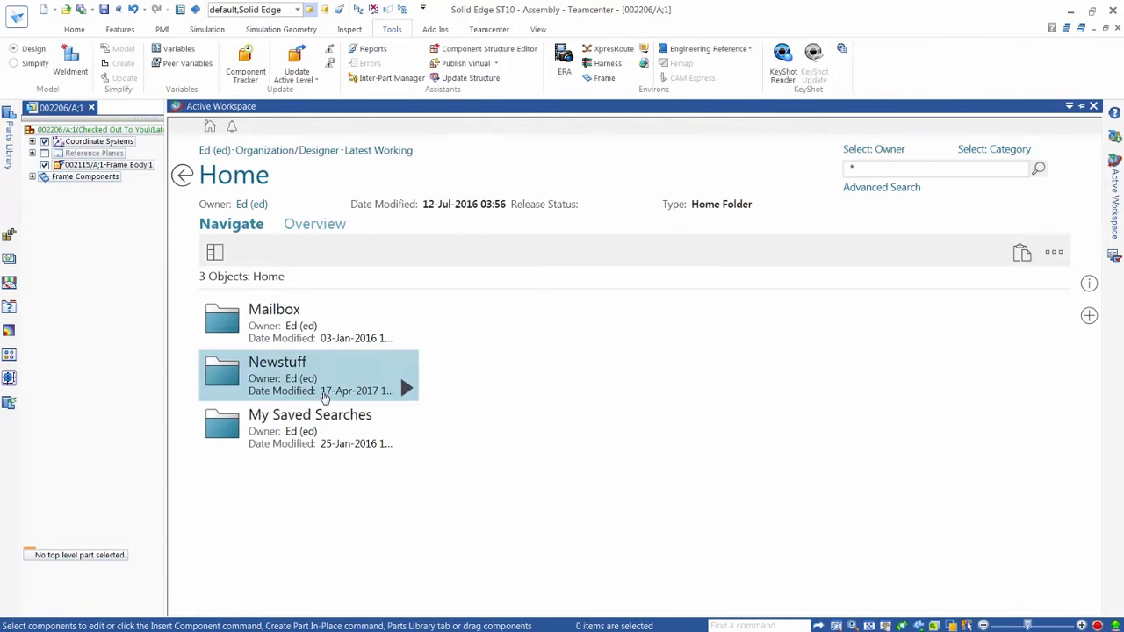
click(406, 389)
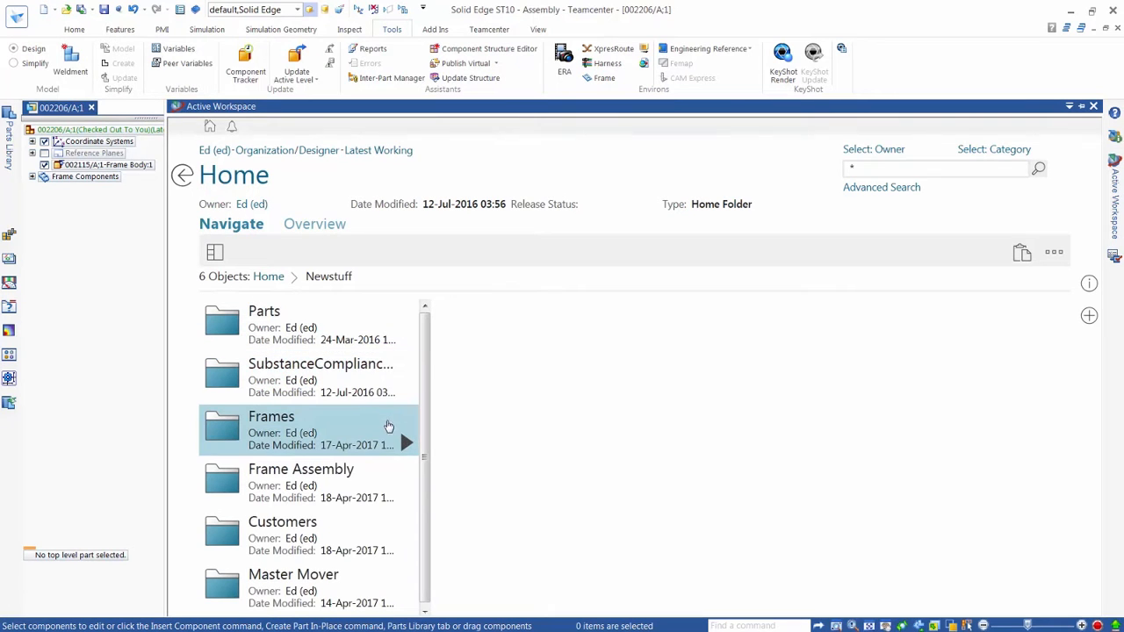
click(406, 445)
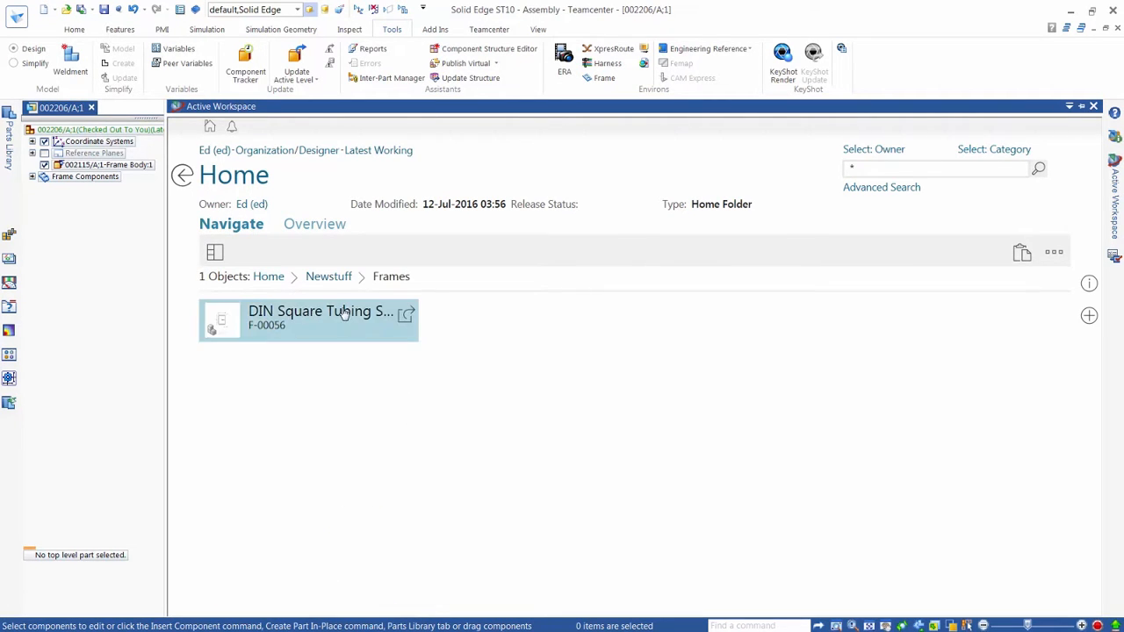
click(343, 312)
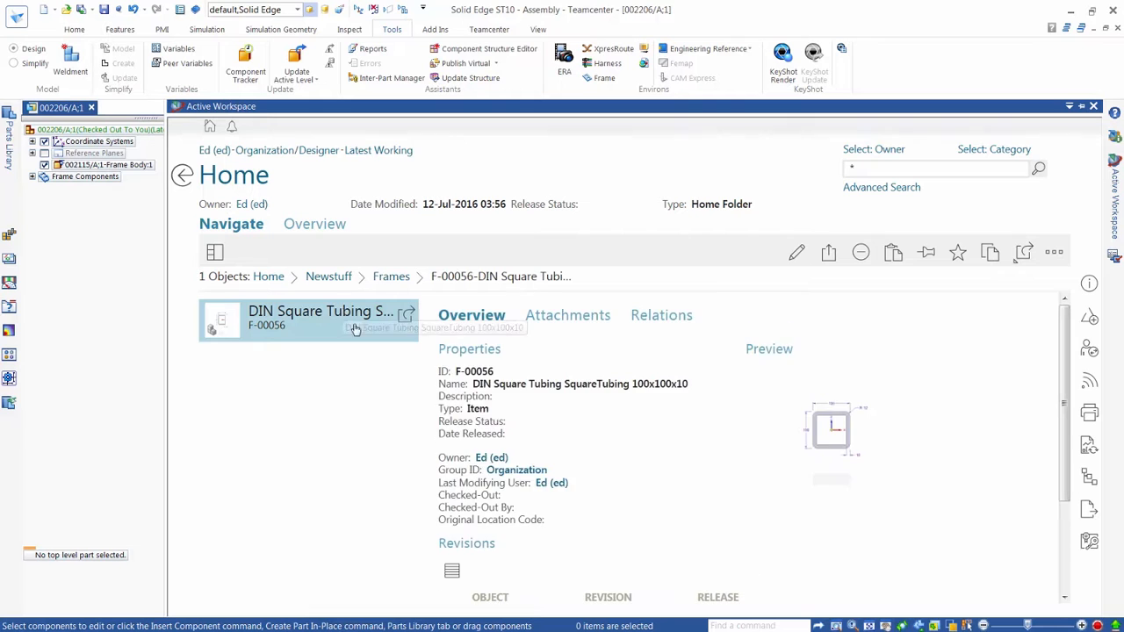
scroll(619, 505, down, 3)
click(605, 522)
click(567, 527)
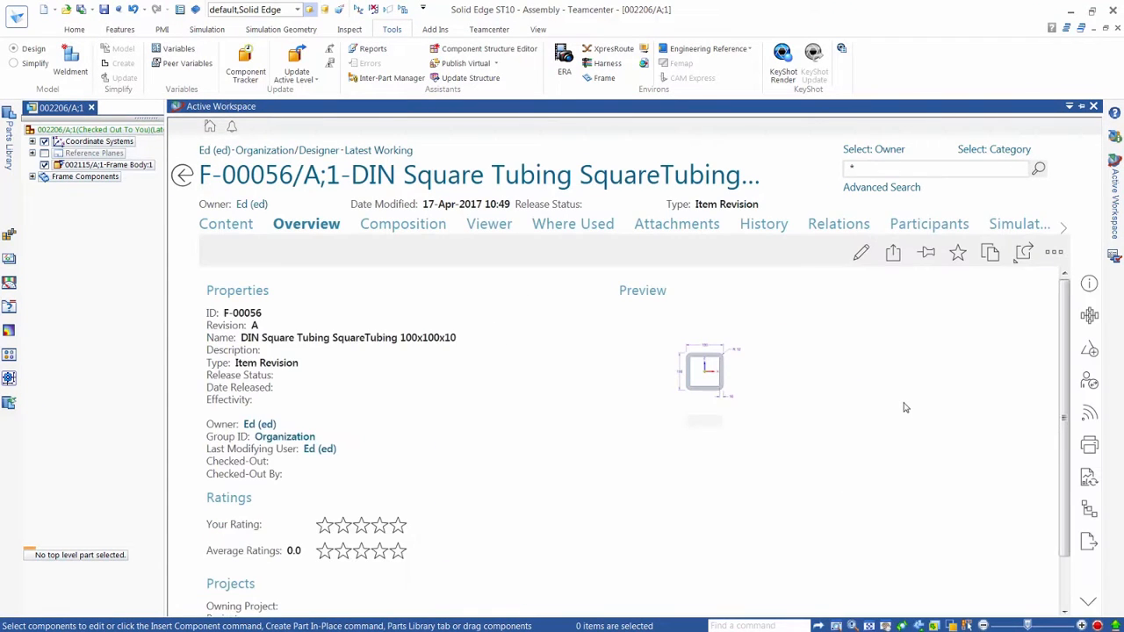
Start classifying F-00056 and choose the class Frame Profiles, Square Tubing, DIN.
click(1088, 511)
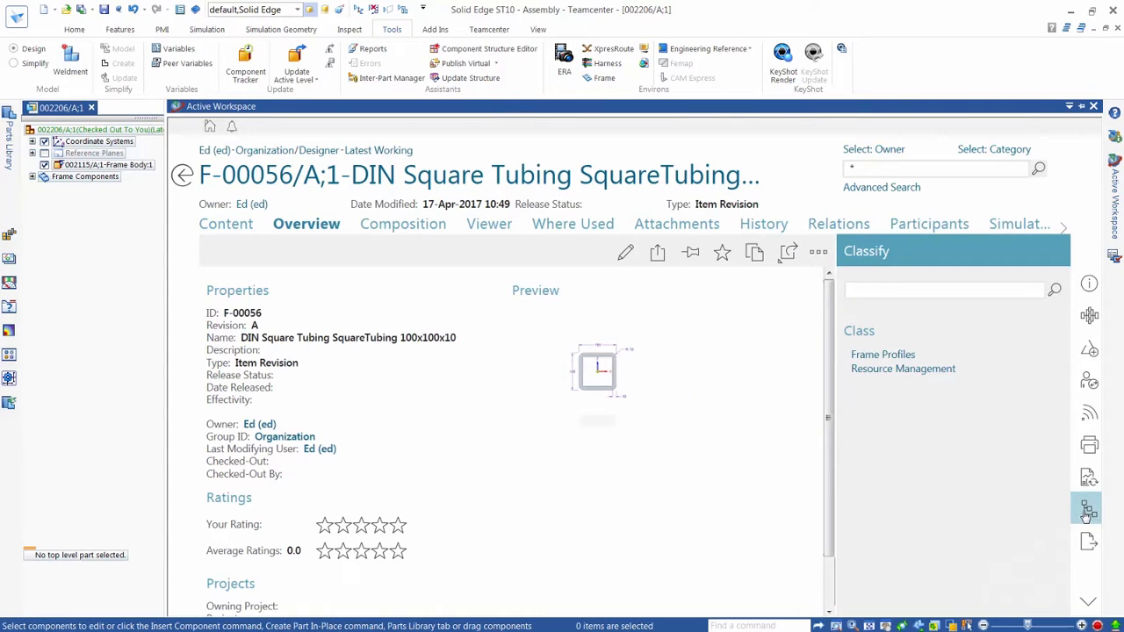
click(894, 356)
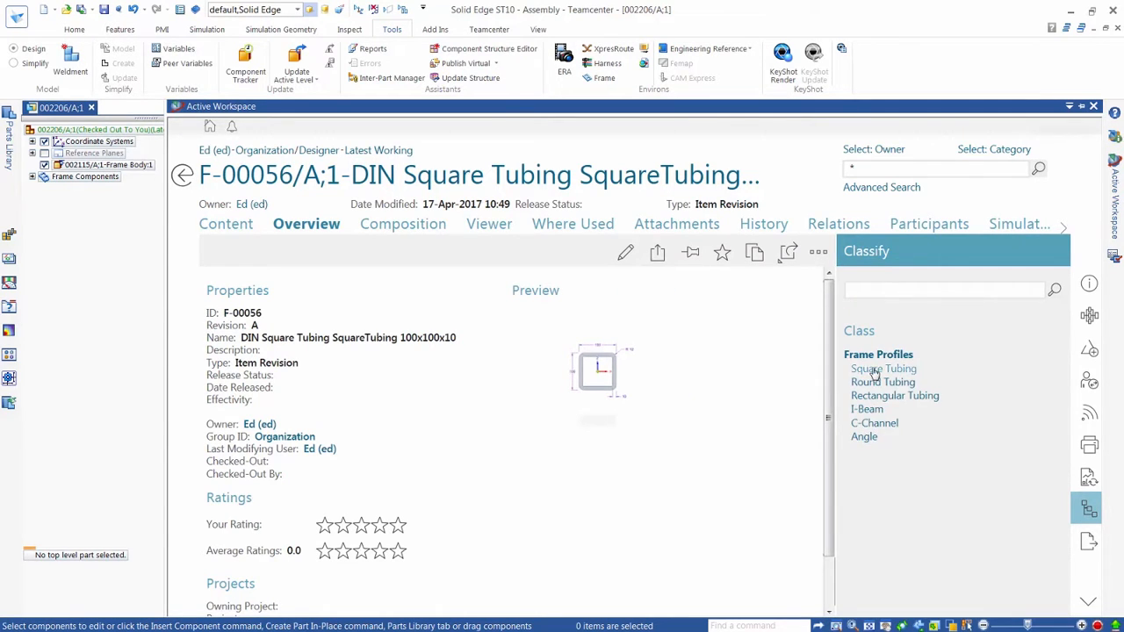
click(874, 373)
click(864, 386)
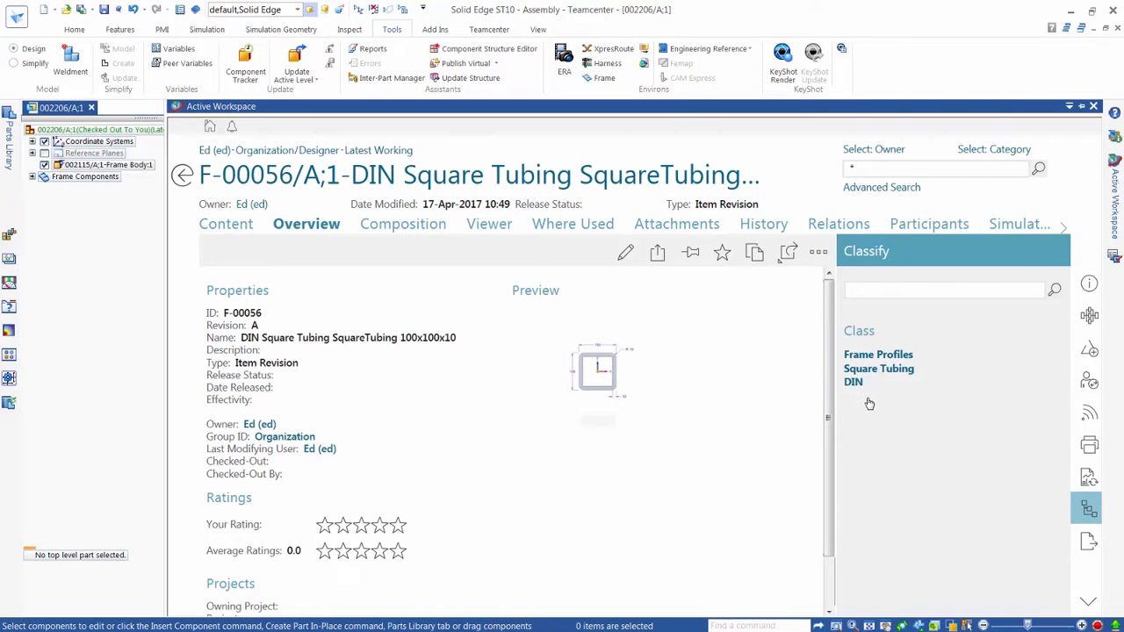
Classify the tubing with wall thickness 10, height 100 and profile material Stainless Stainless, and review its classification properties.
click(876, 465)
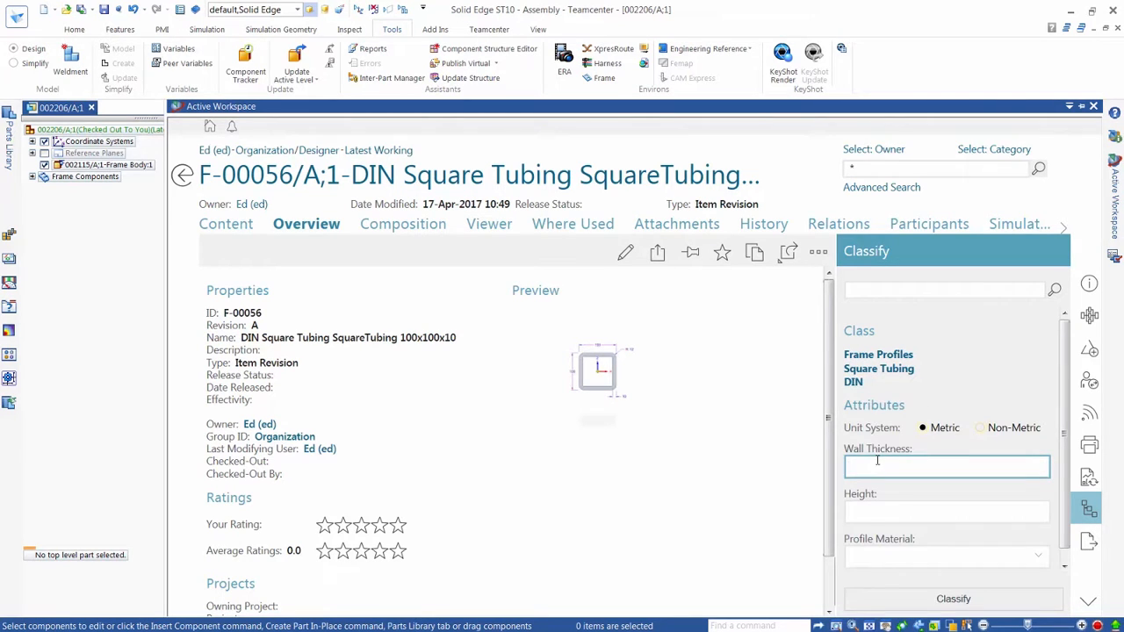
text(10)
click(868, 511)
text(10)
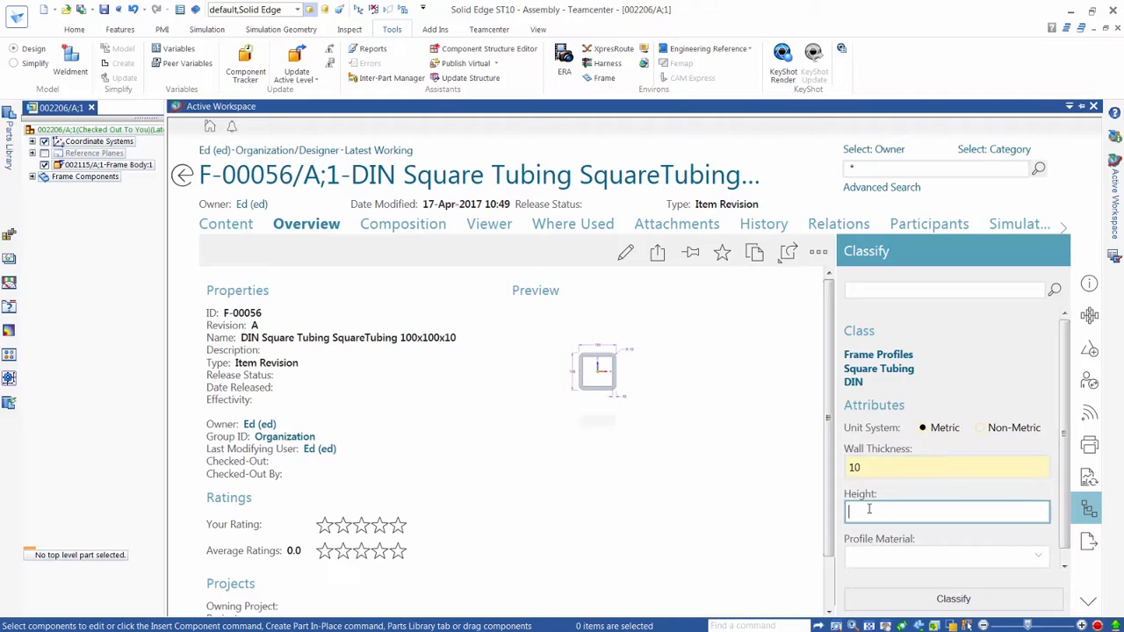
text(0)
click(872, 556)
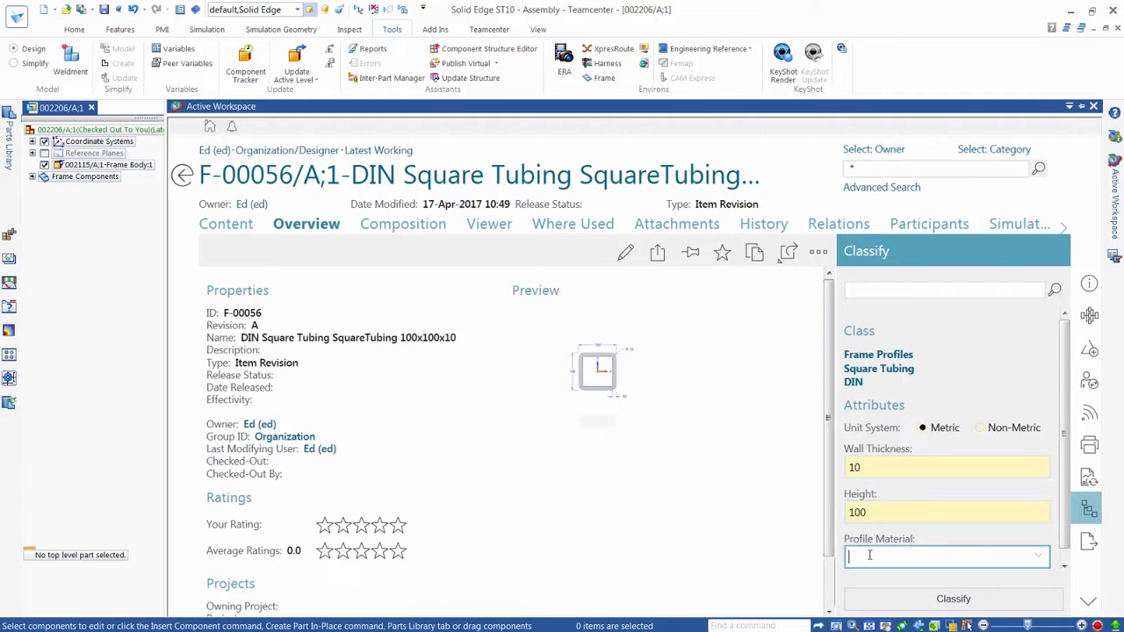
click(880, 498)
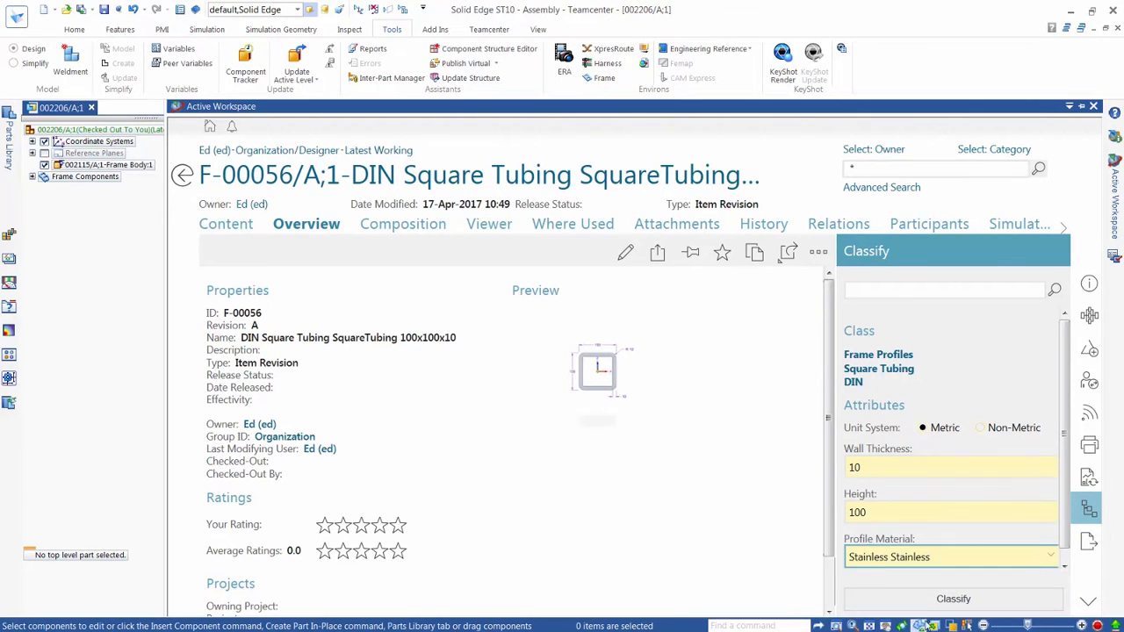
click(926, 604)
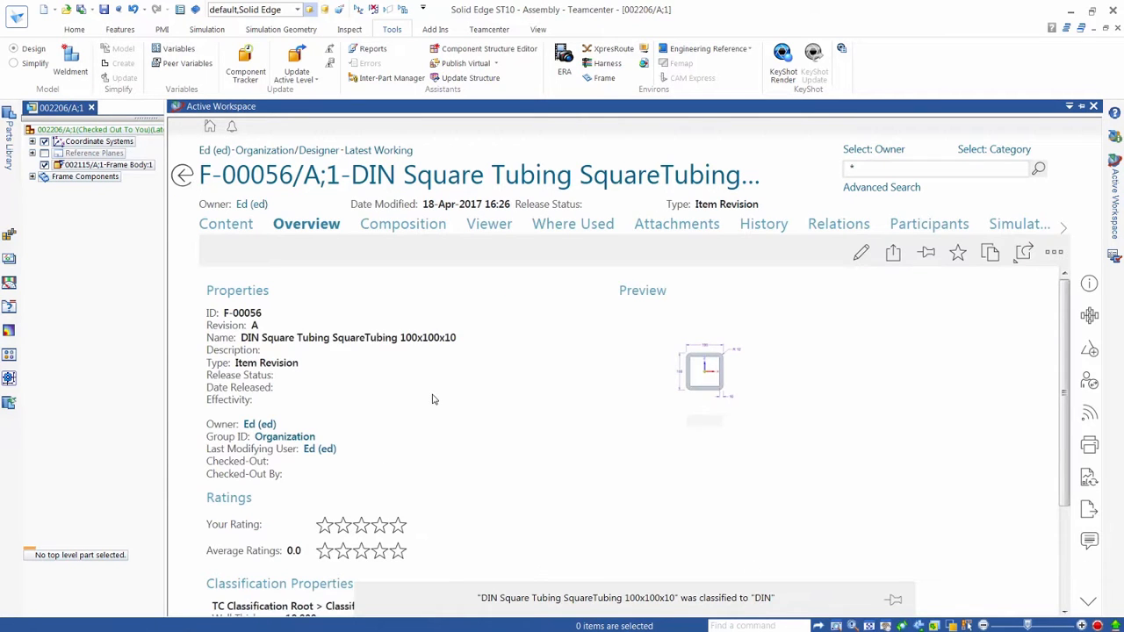
scroll(432, 397, down, 3)
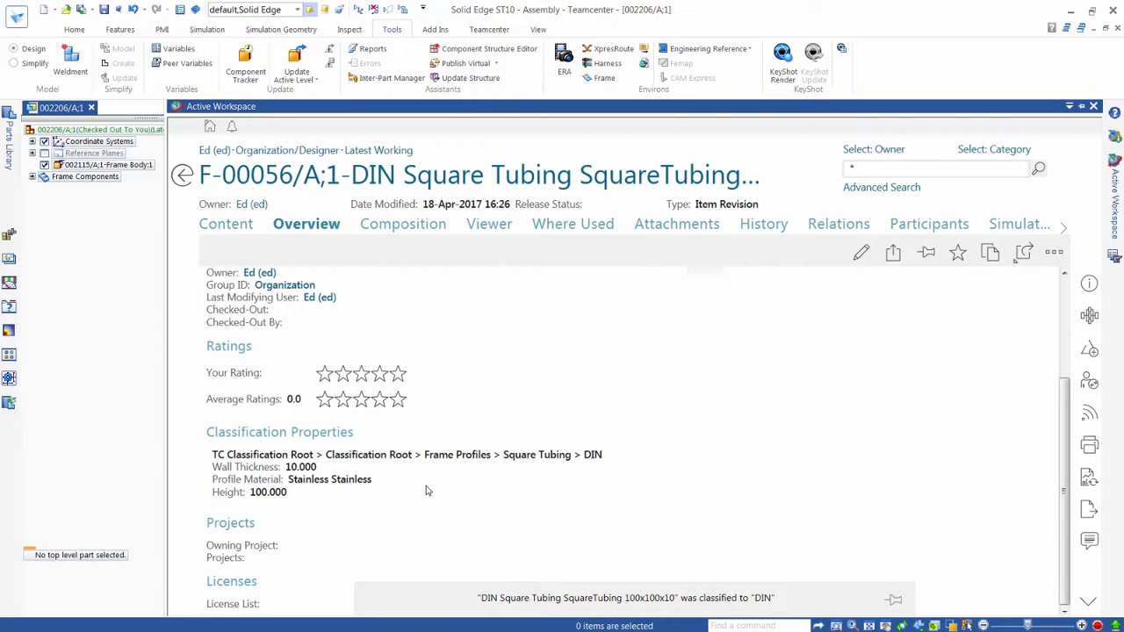
Open the occurrence properties of the assembly and set the first square tubing's Powder Coat to Black.
click(112, 374)
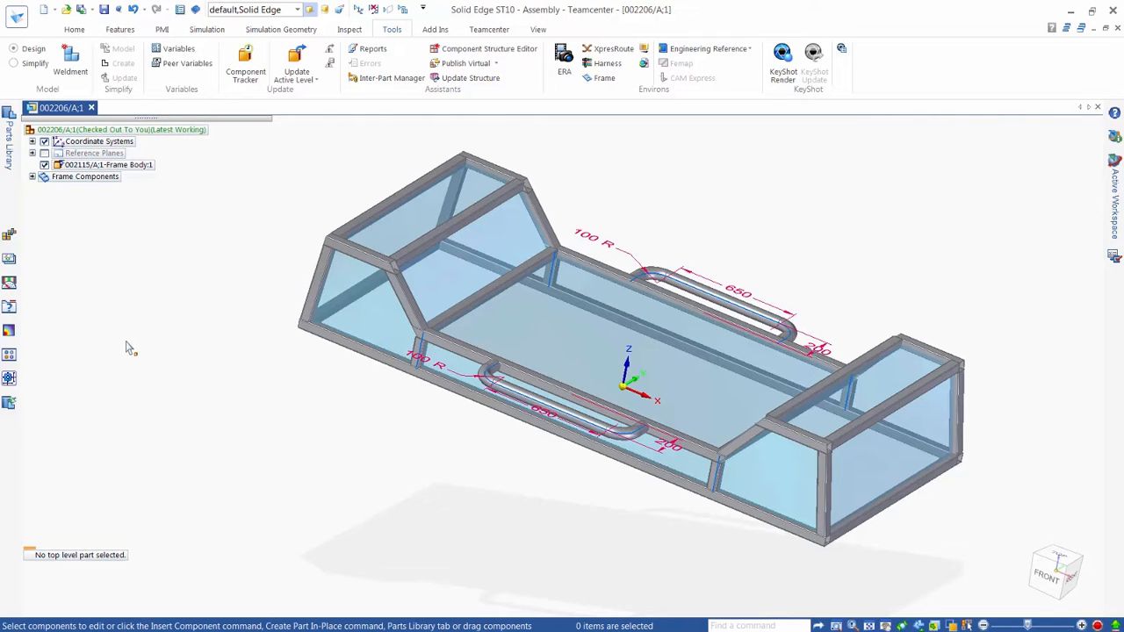
right_click(72, 253)
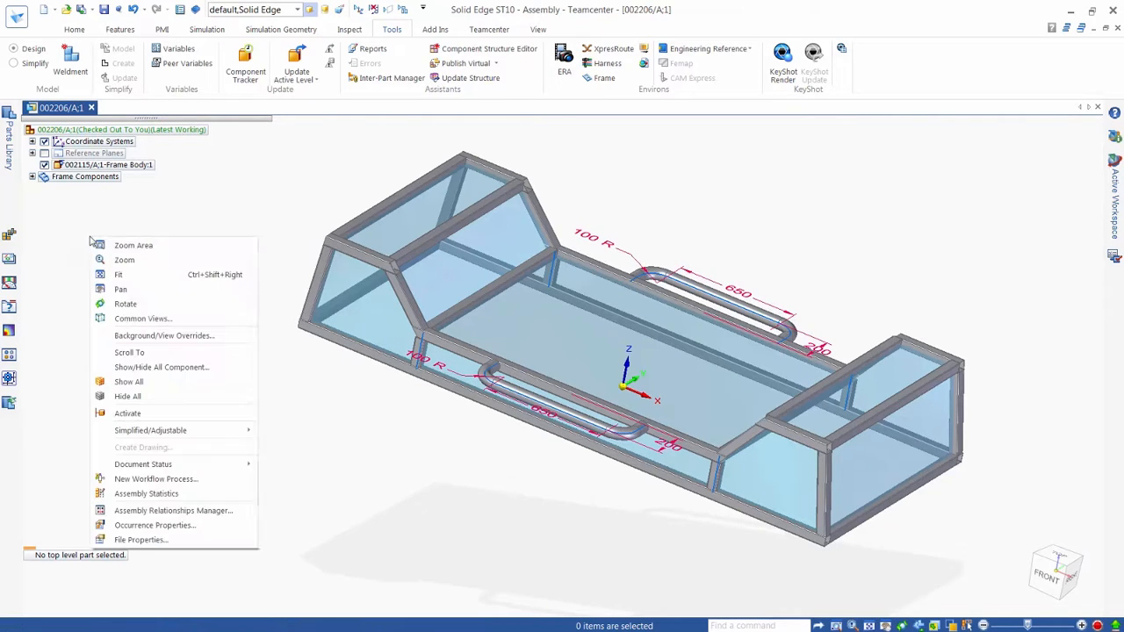
click(137, 526)
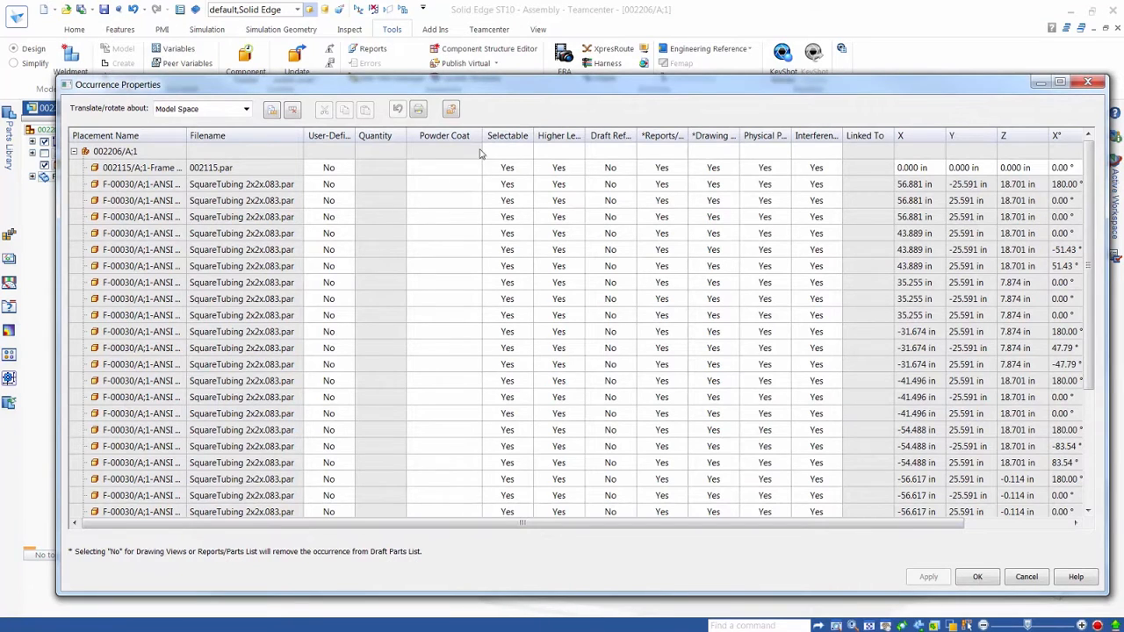
click(467, 186)
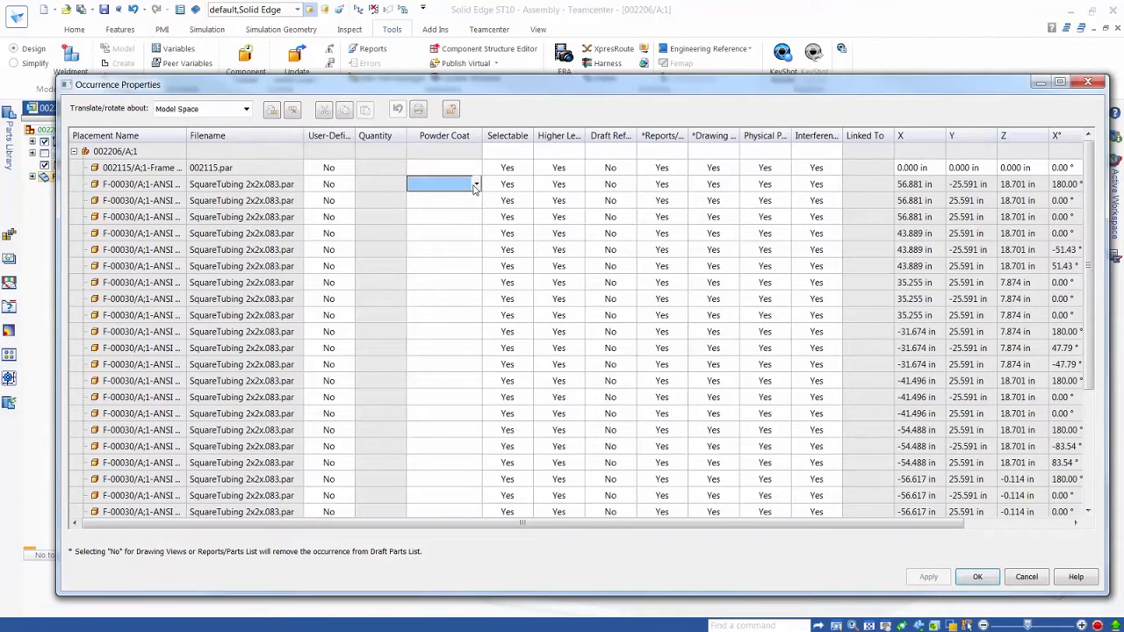
click(477, 185)
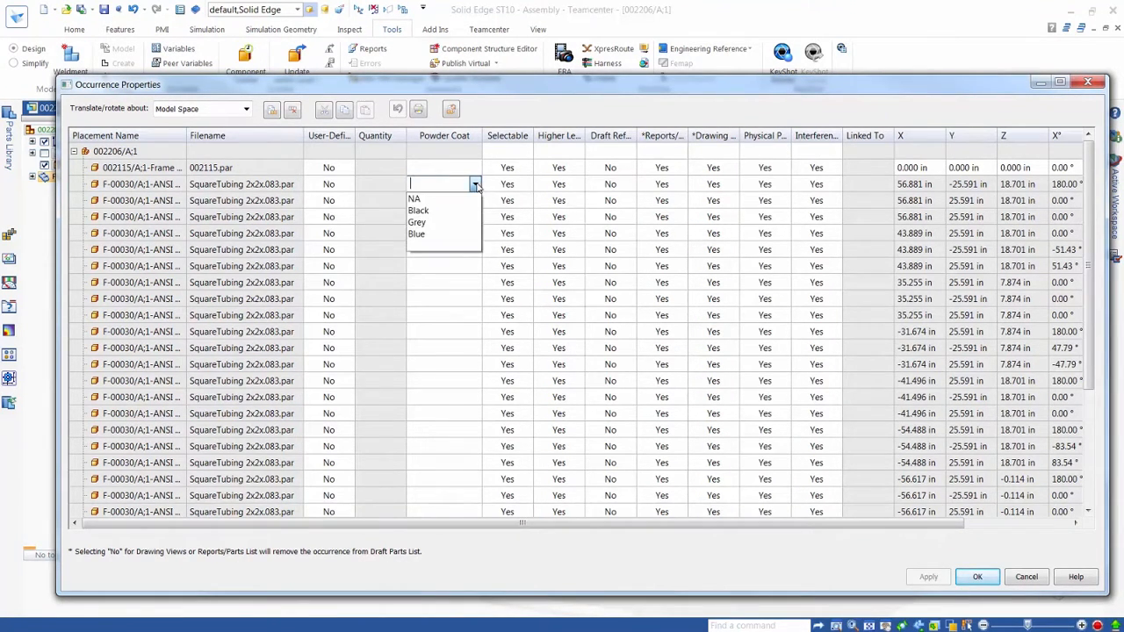
click(429, 212)
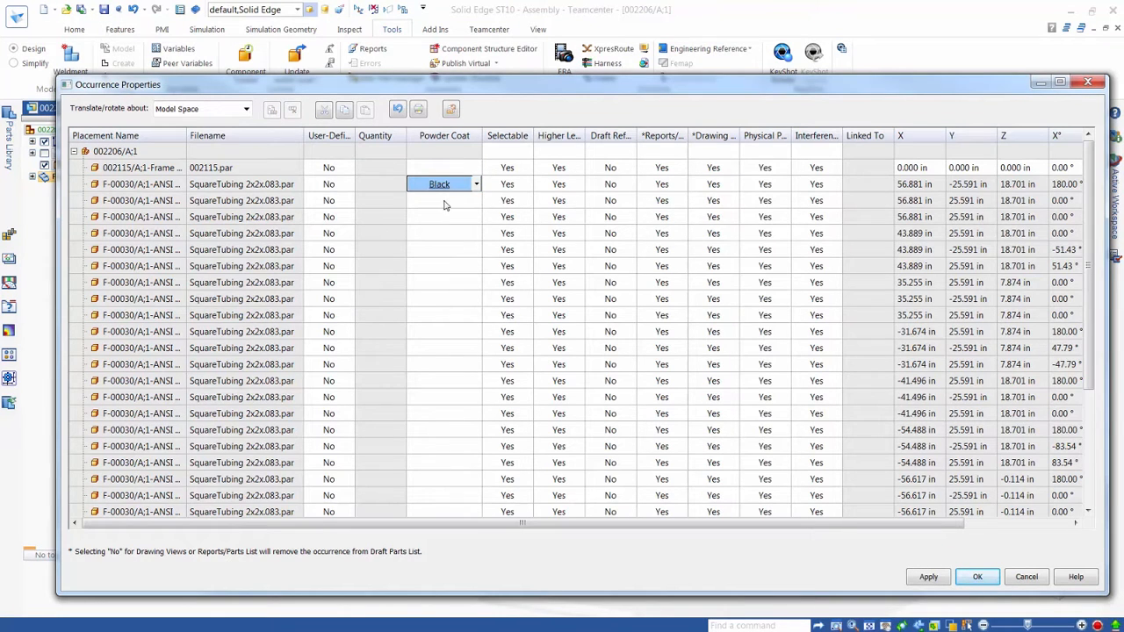
Copy the Black powder coat value to all the remaining SquareTubing 2x2x.083 occurrences.
click(444, 204)
click(447, 189)
right_click(448, 188)
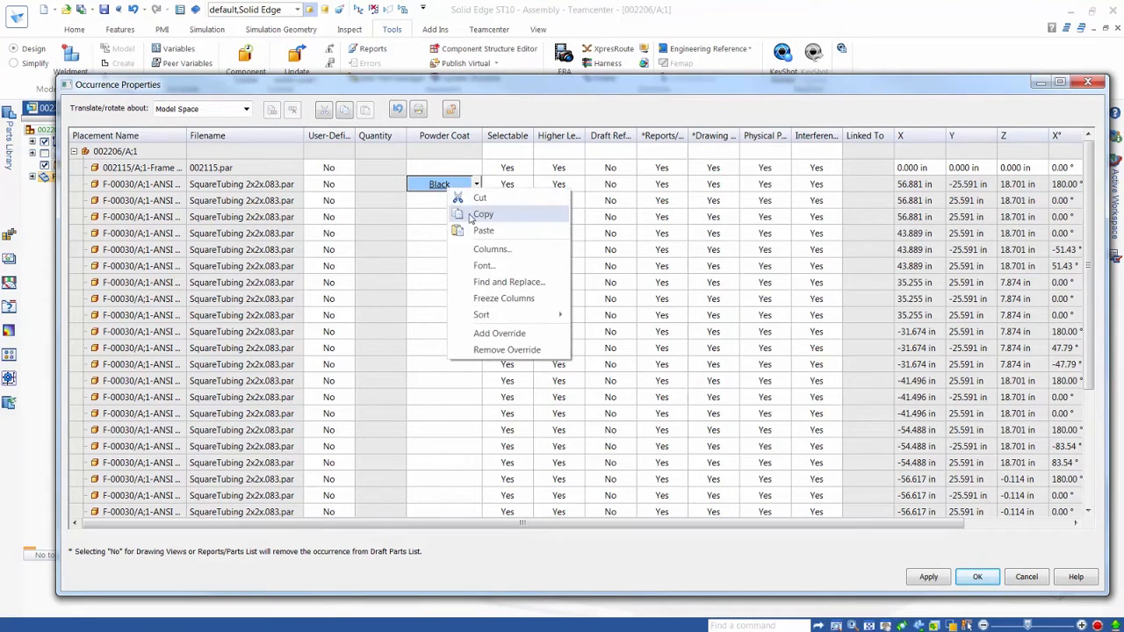
click(479, 216)
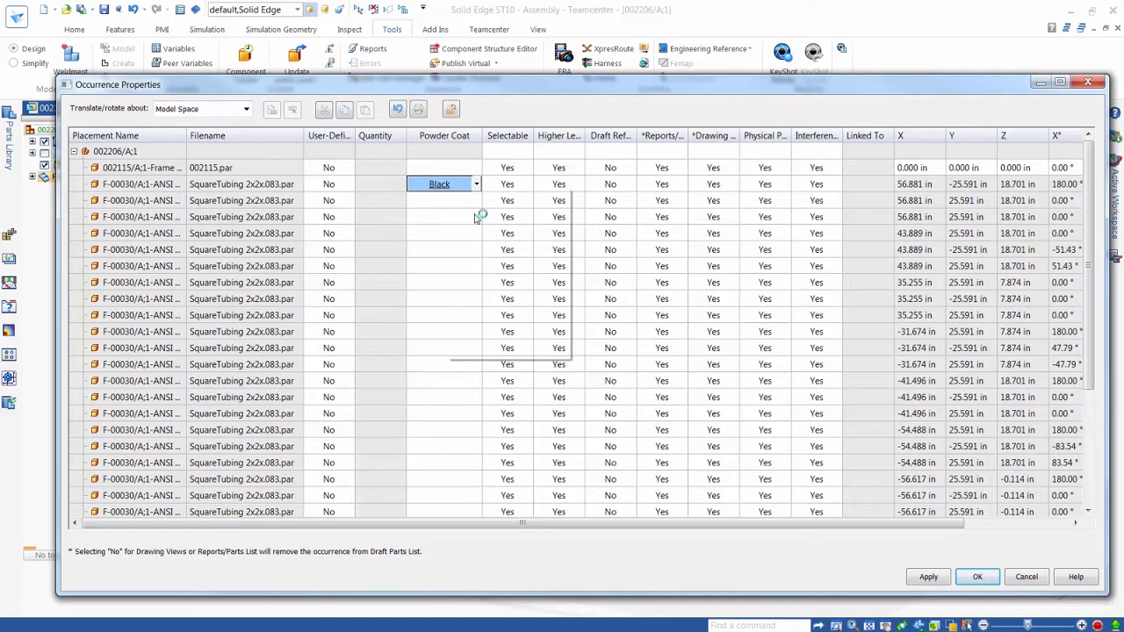
drag(471, 204, 466, 250)
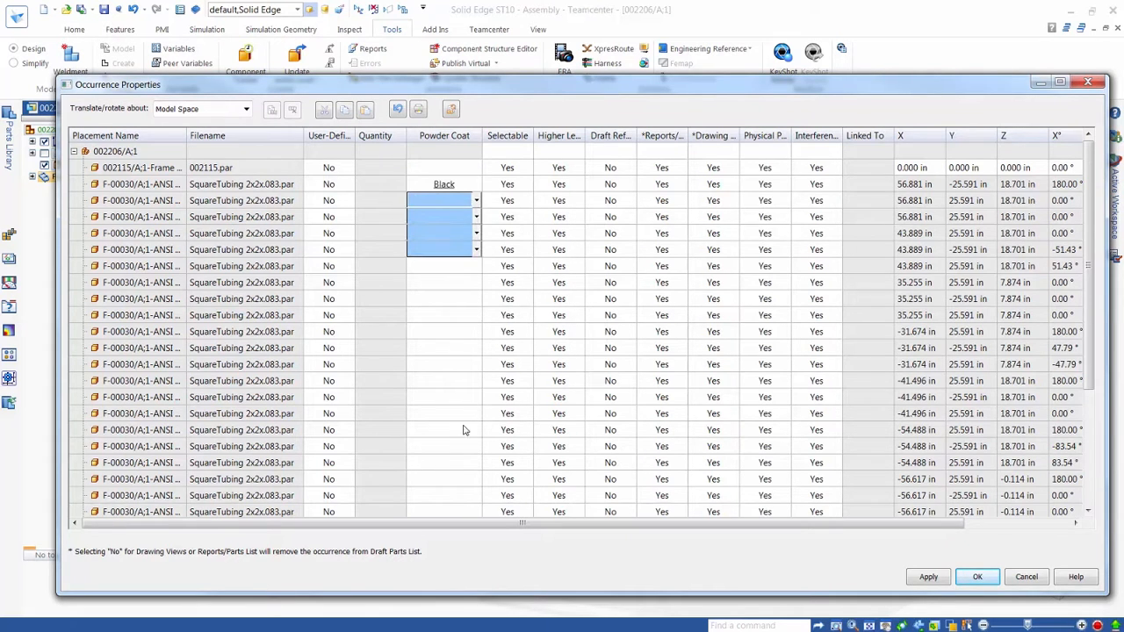
drag(465, 431, 466, 467)
right_click(435, 464)
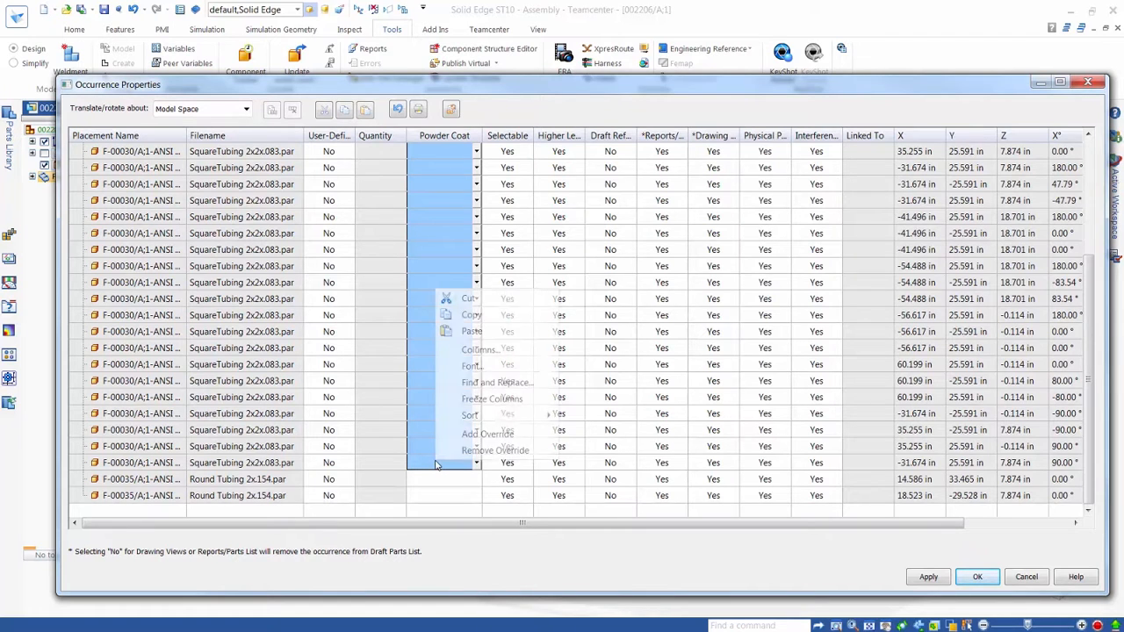
click(471, 333)
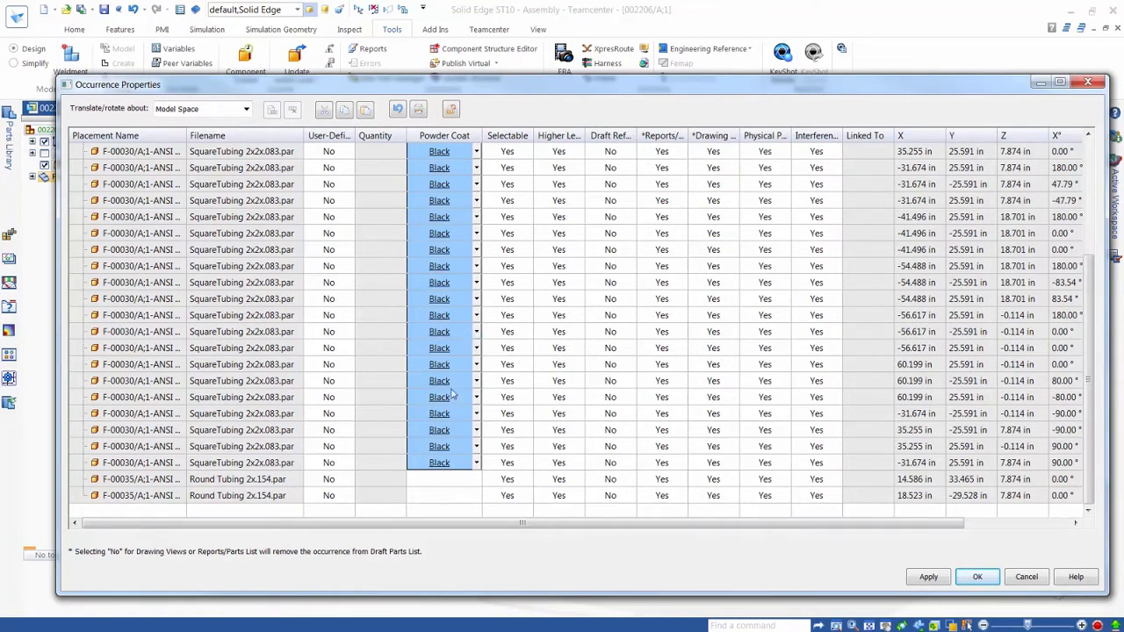
Set Powder Coat to Blue for both Round Tubing 2x.154 occurrences and accept the occurrence properties.
click(457, 481)
click(475, 481)
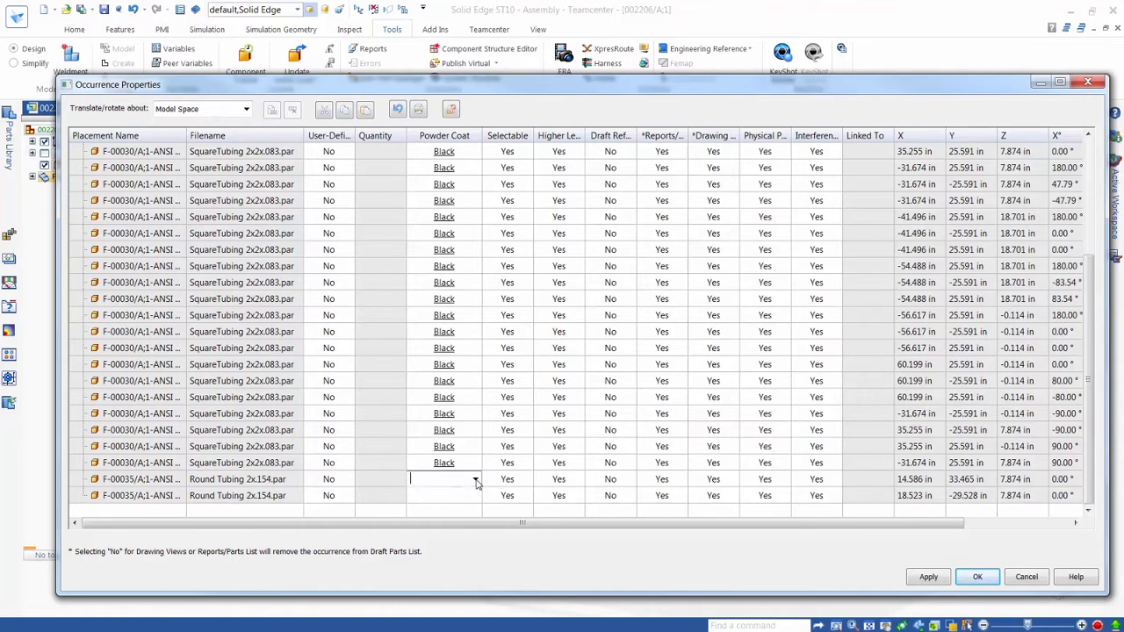
click(427, 530)
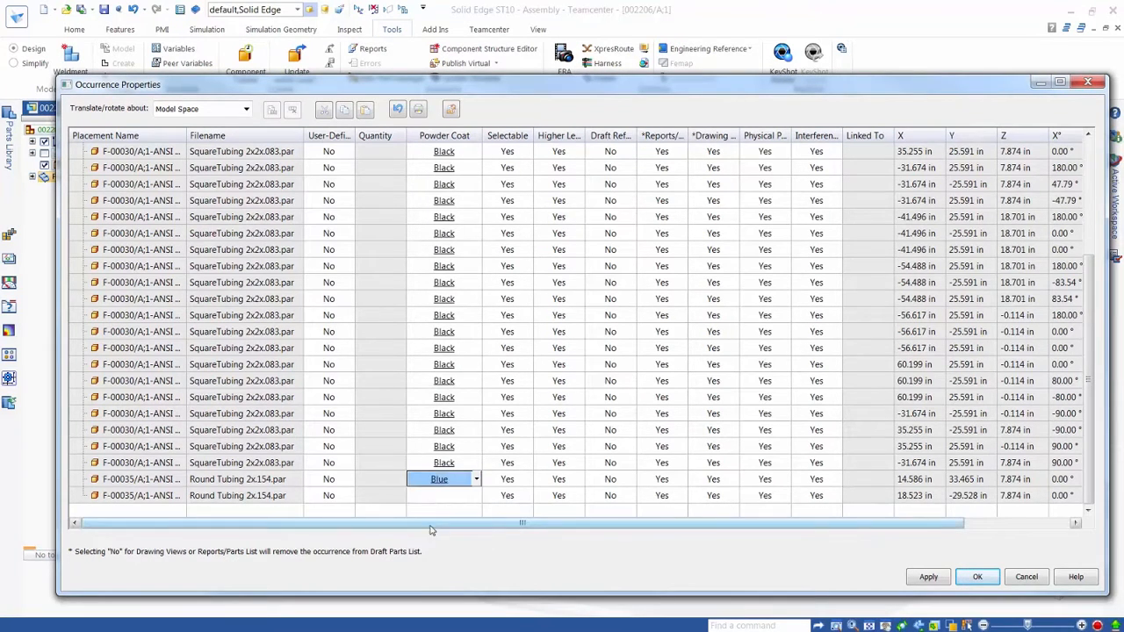
click(457, 495)
click(475, 496)
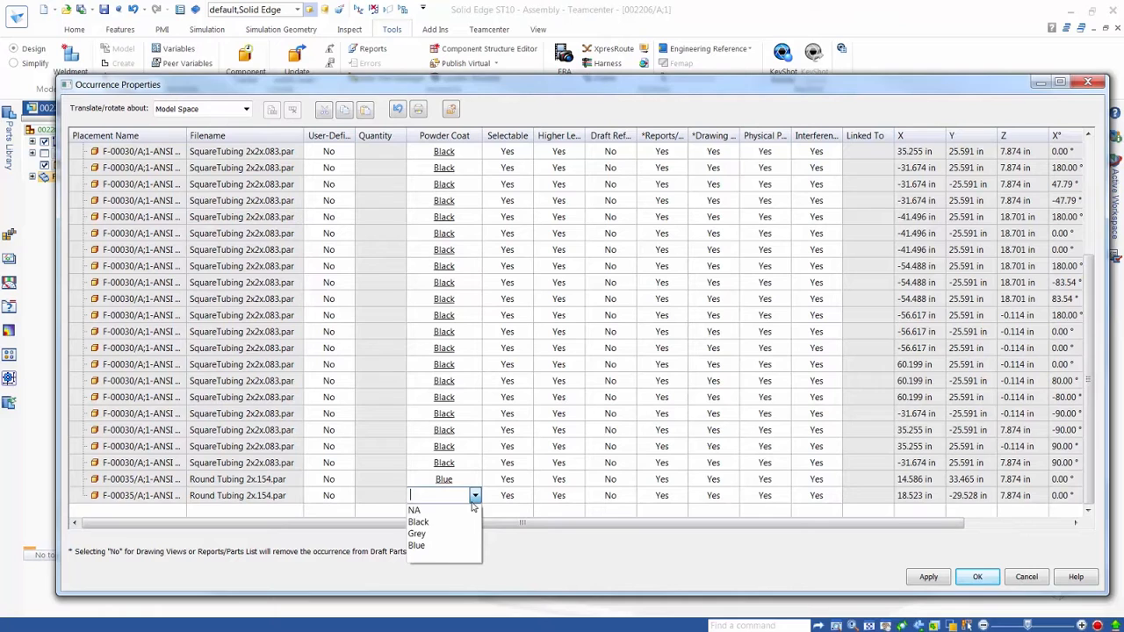
click(422, 546)
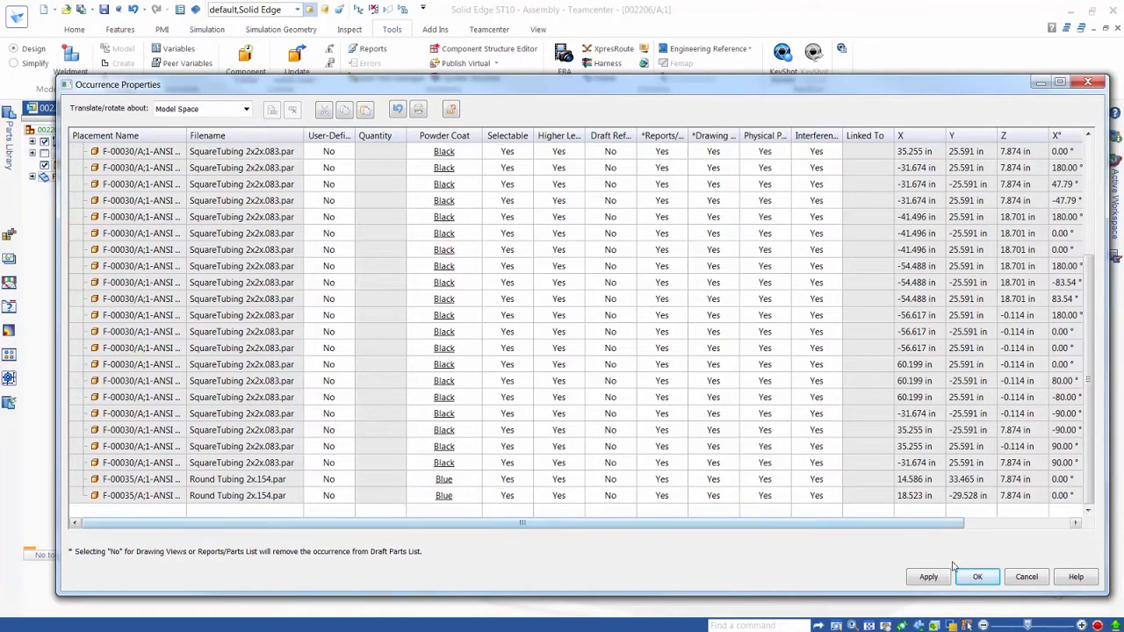
click(976, 578)
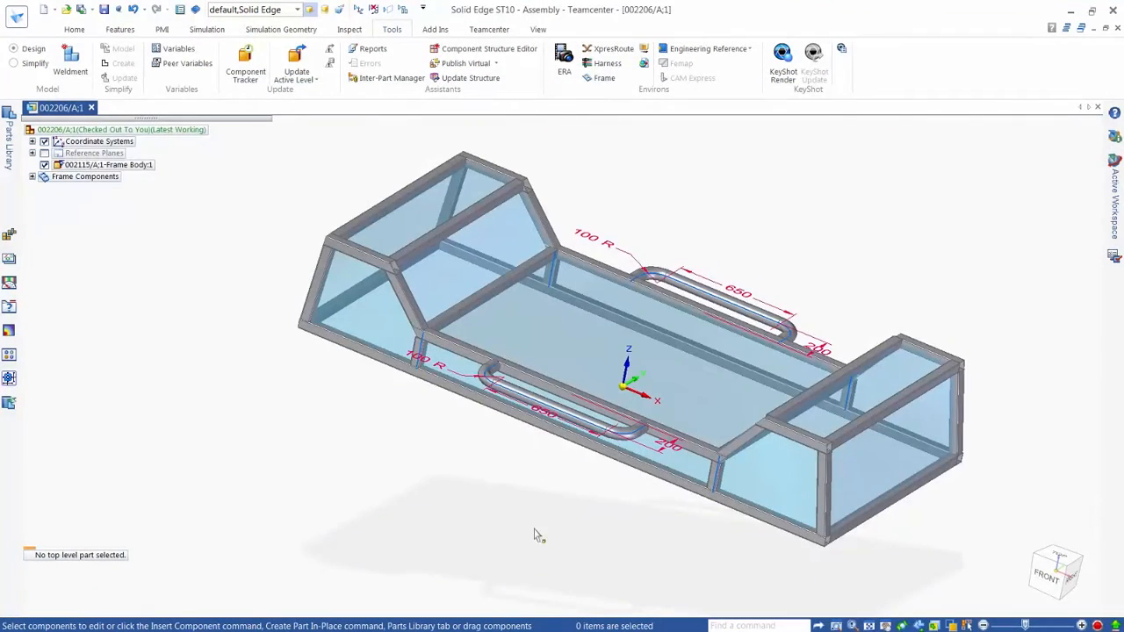
Close assembly 002206 and save its changes.
scroll(521, 501, down, 2)
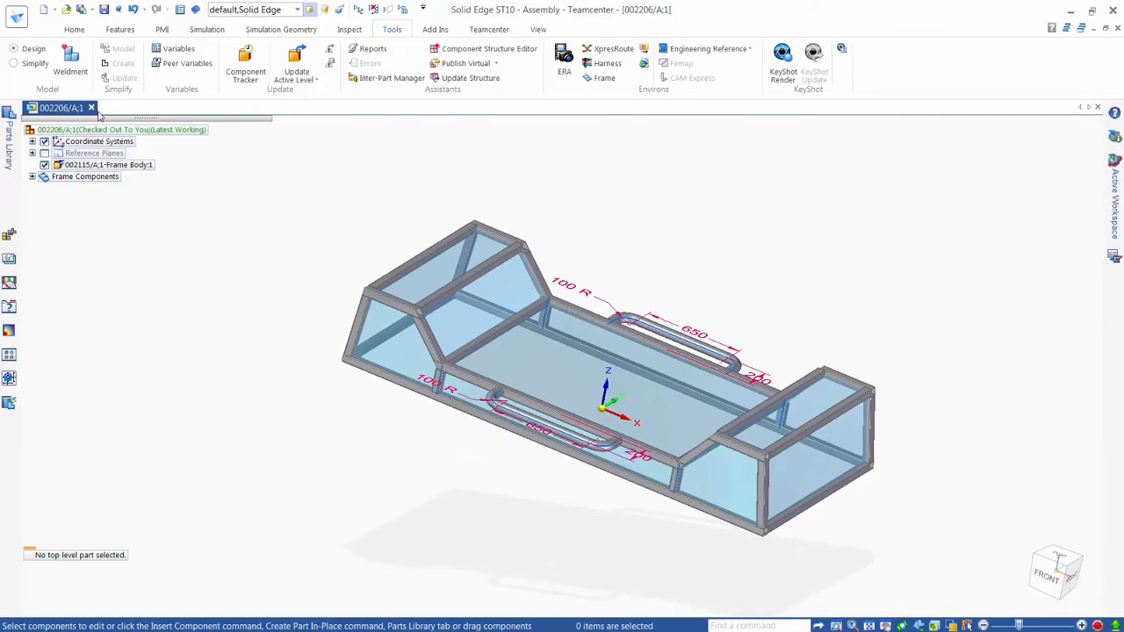
click(91, 108)
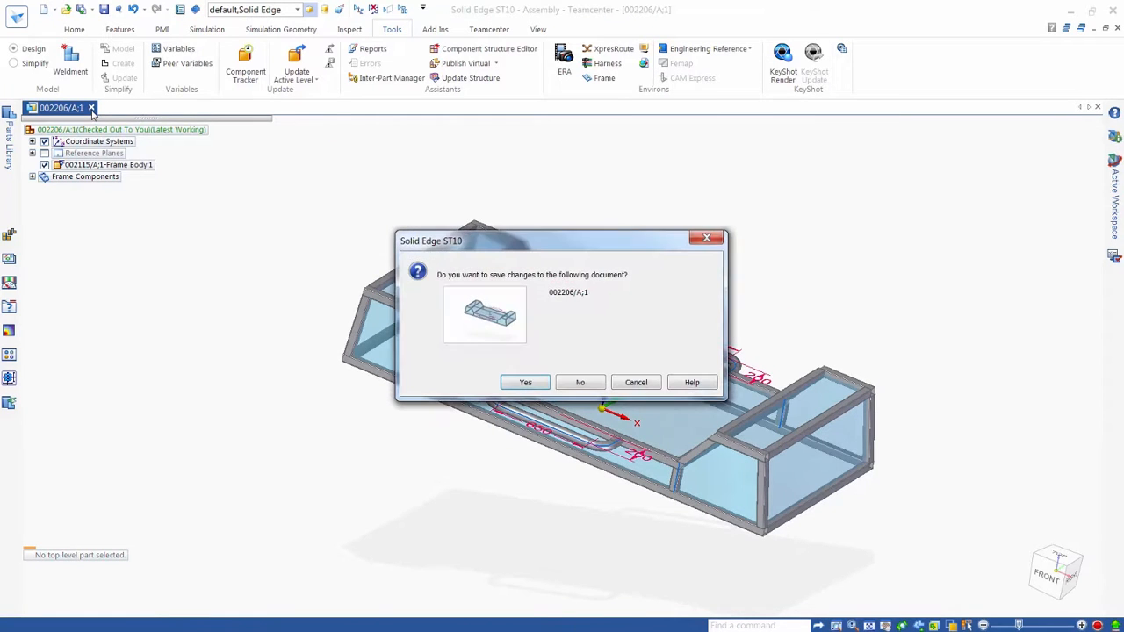
click(526, 383)
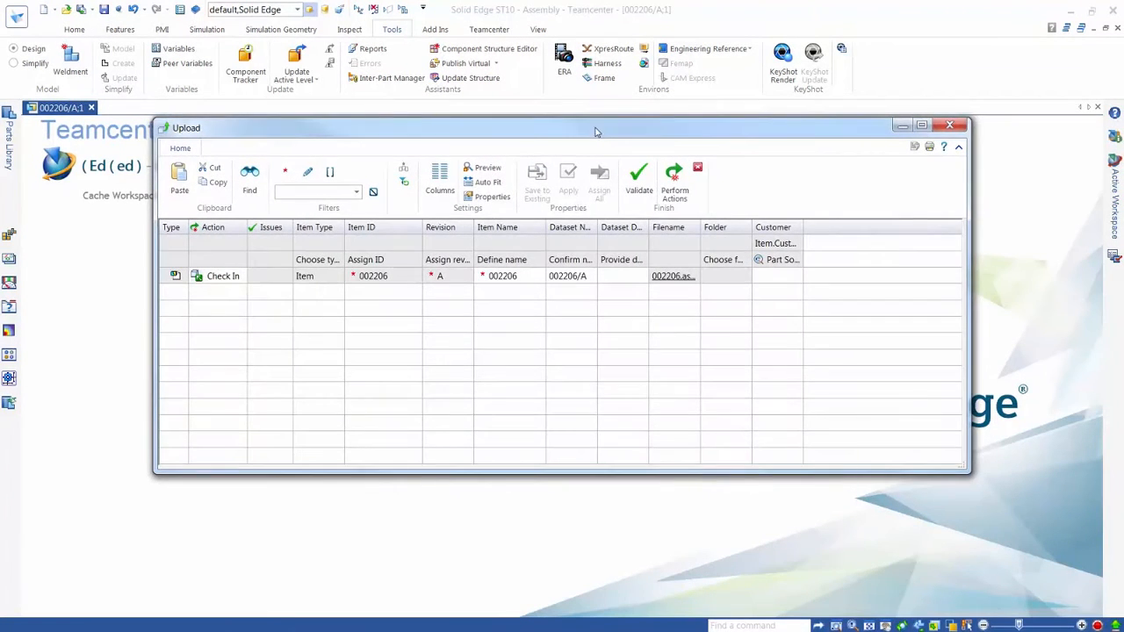
Assign Siemens as the customer of item 002206 in the upload and perform the check-in.
drag(597, 130, 615, 196)
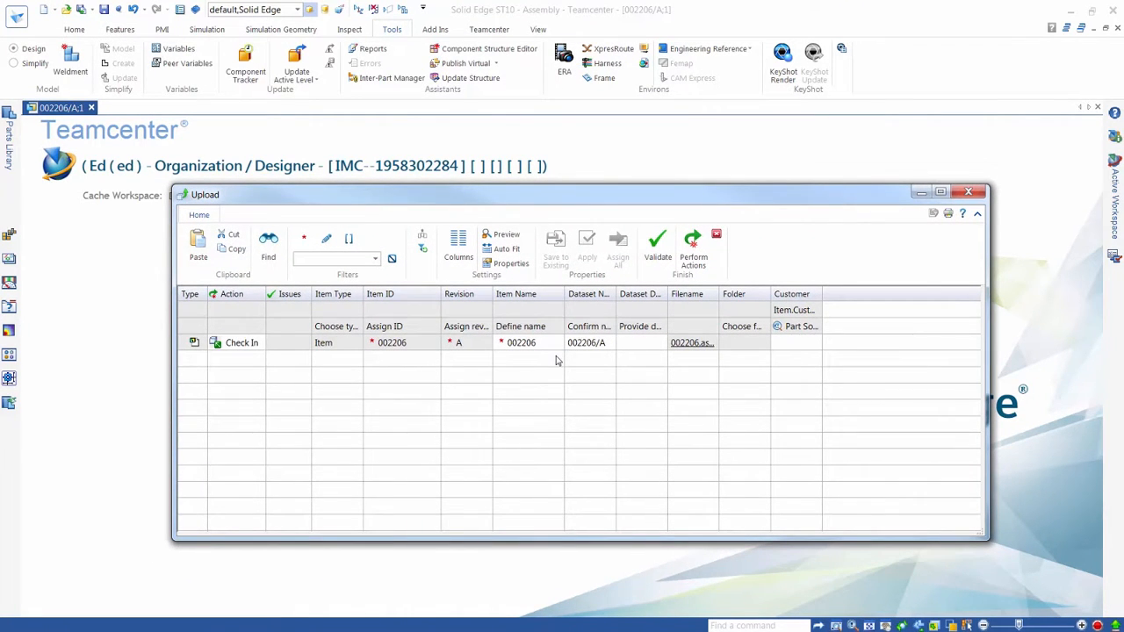
click(813, 345)
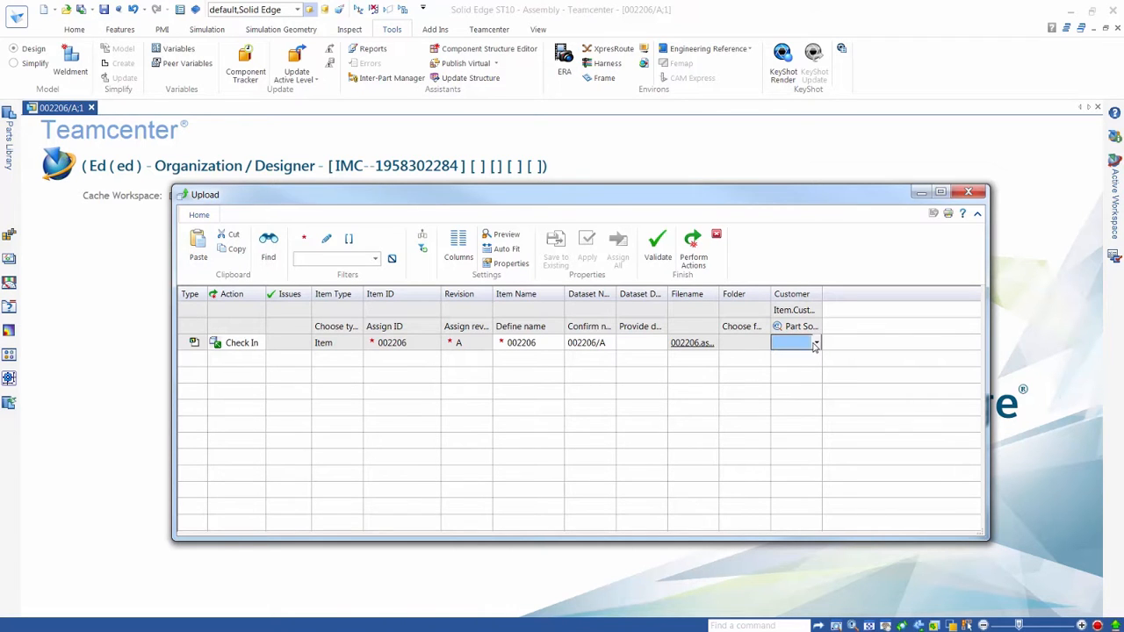
click(815, 342)
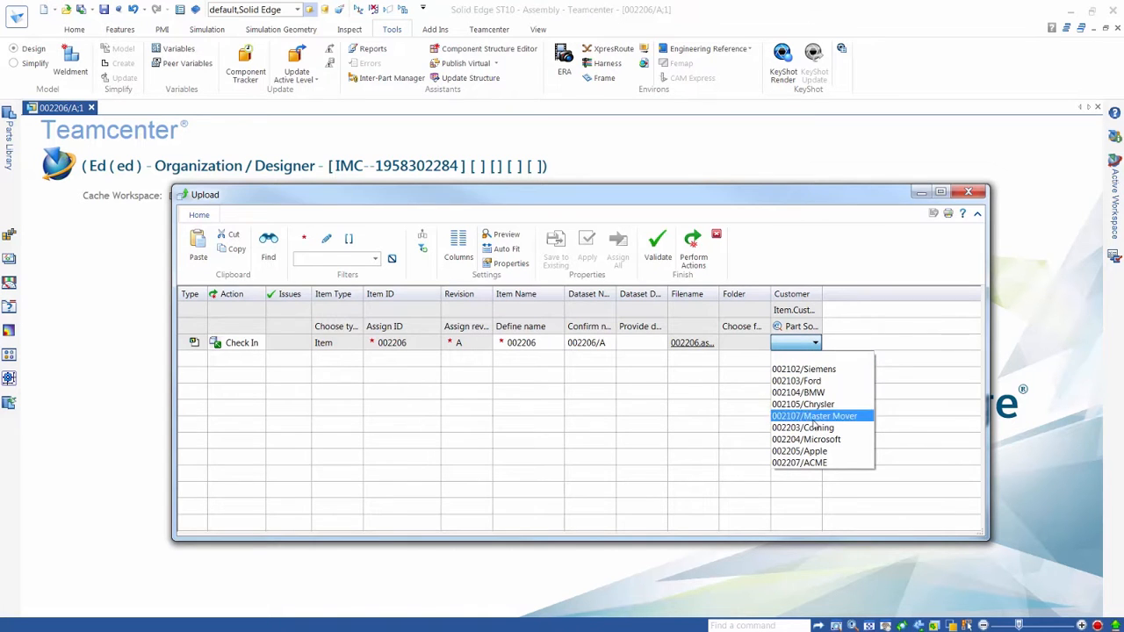
click(826, 372)
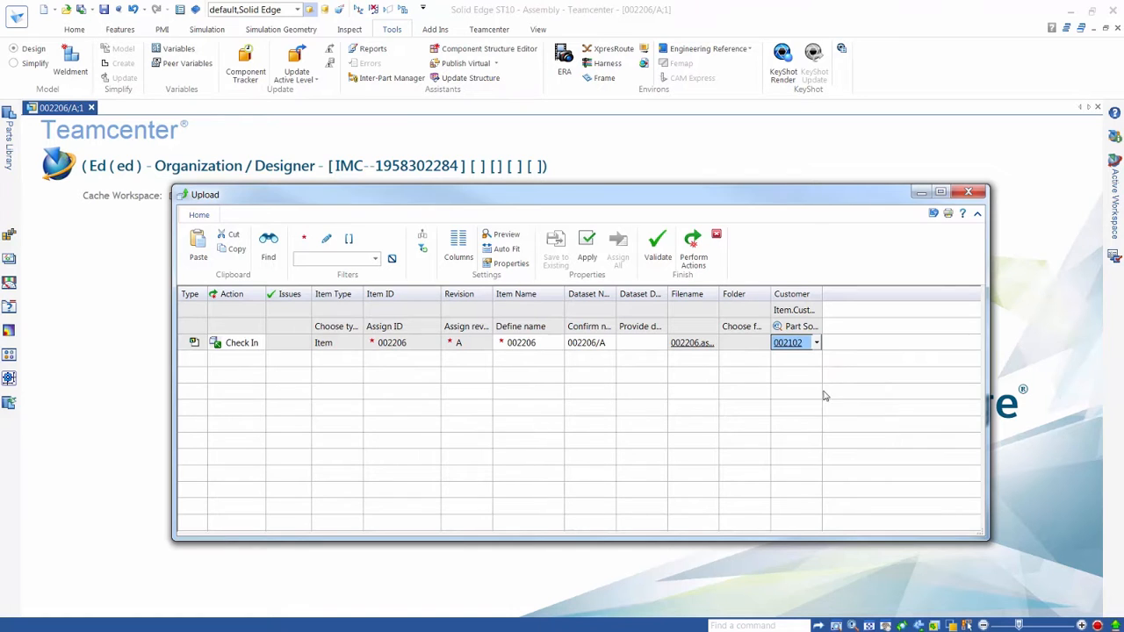
click(692, 246)
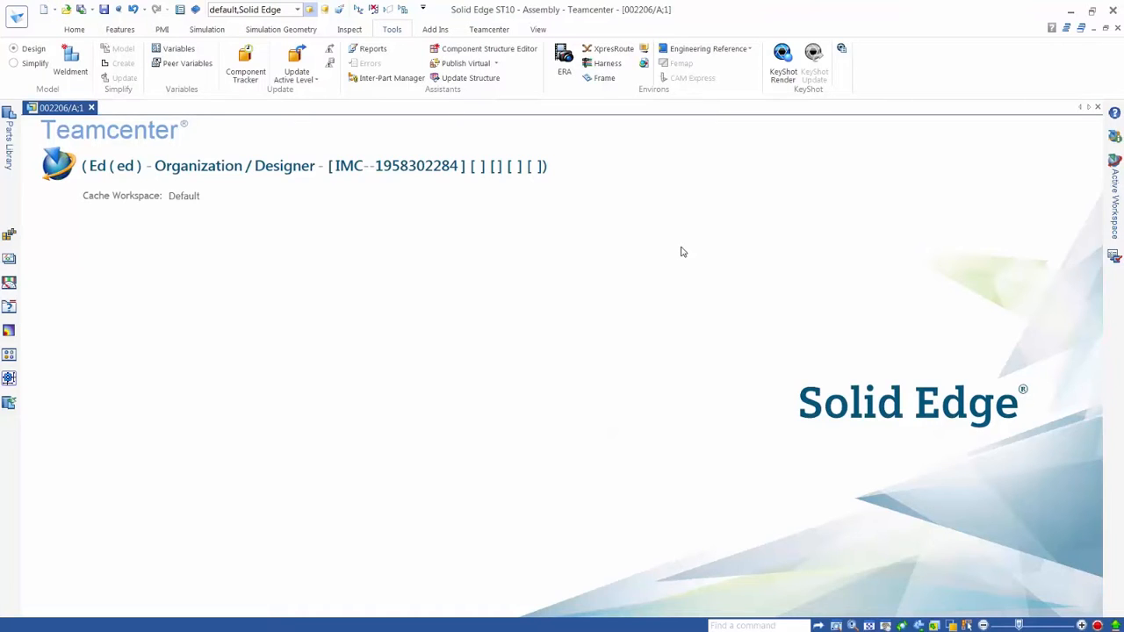